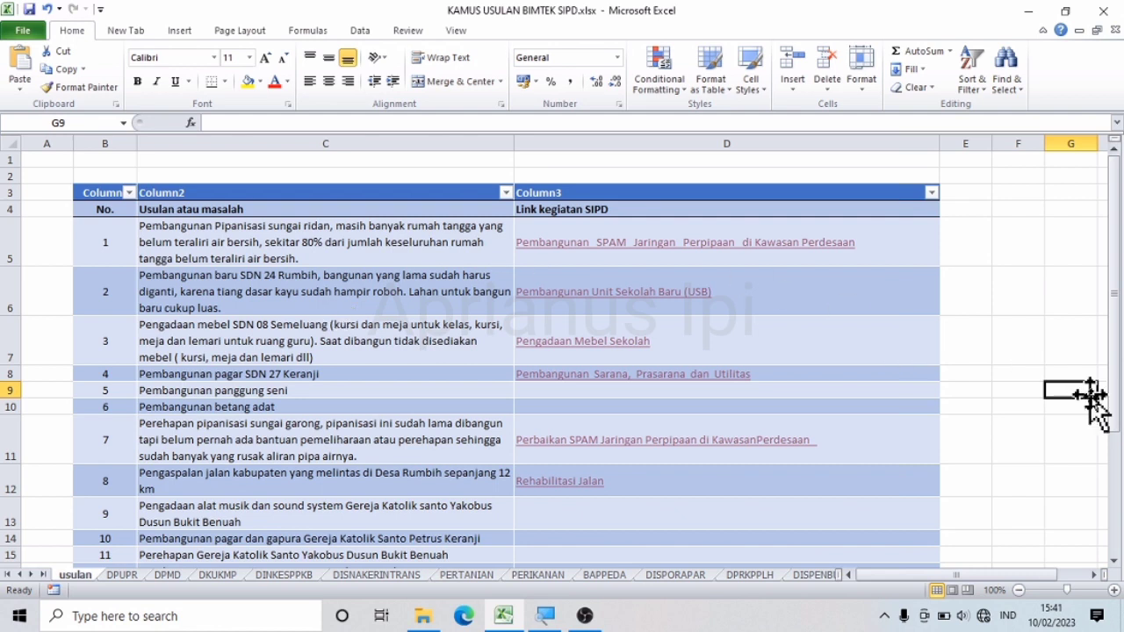
click(986, 442)
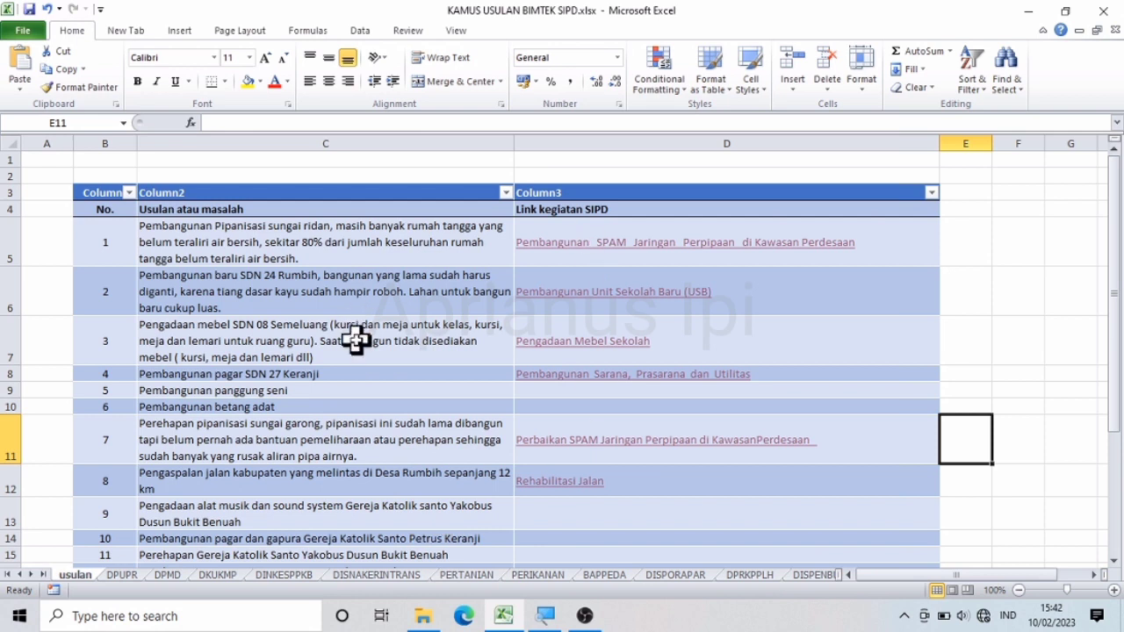
click(994, 334)
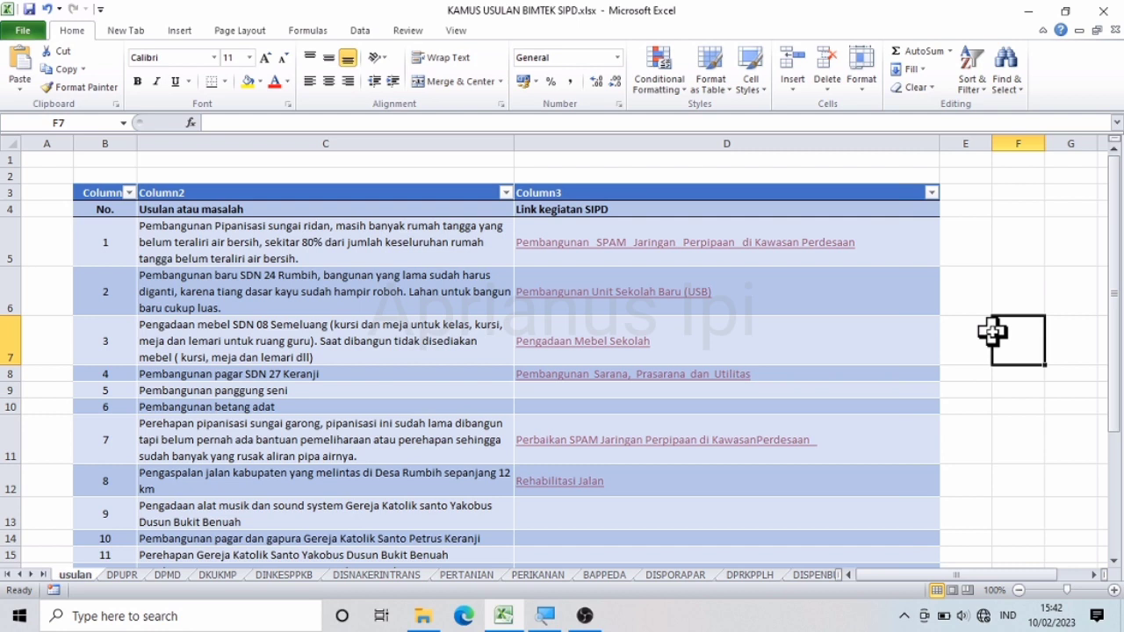
click(1008, 410)
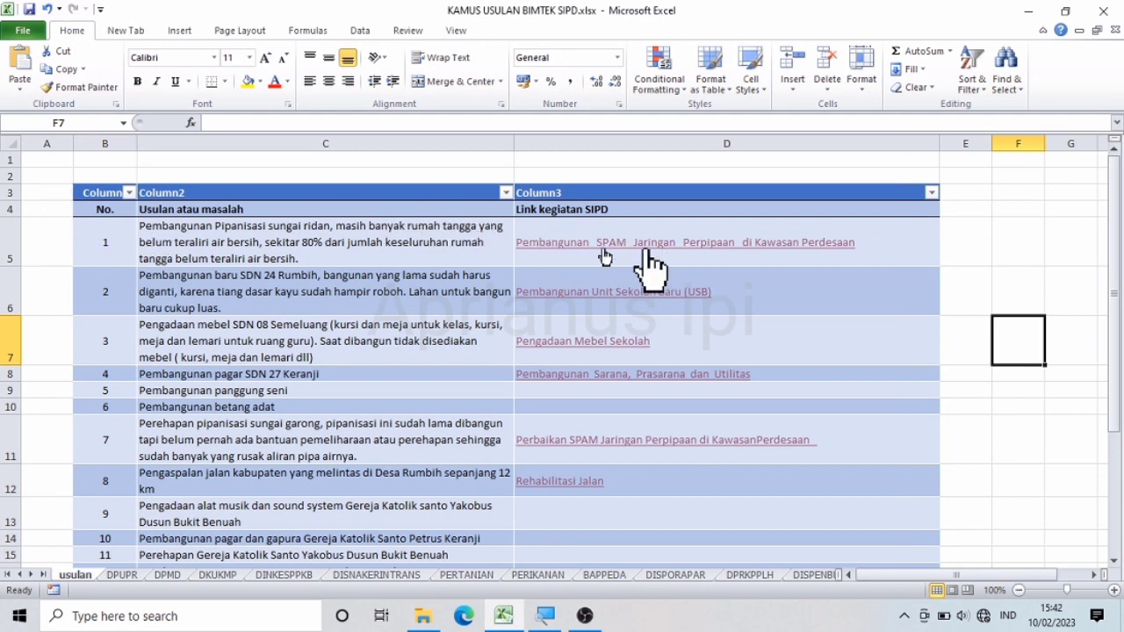
Step: Follow proposal 1's link to the DPUPR sheet and look through the SPAM sub-activities around the linked entry
click(540, 248)
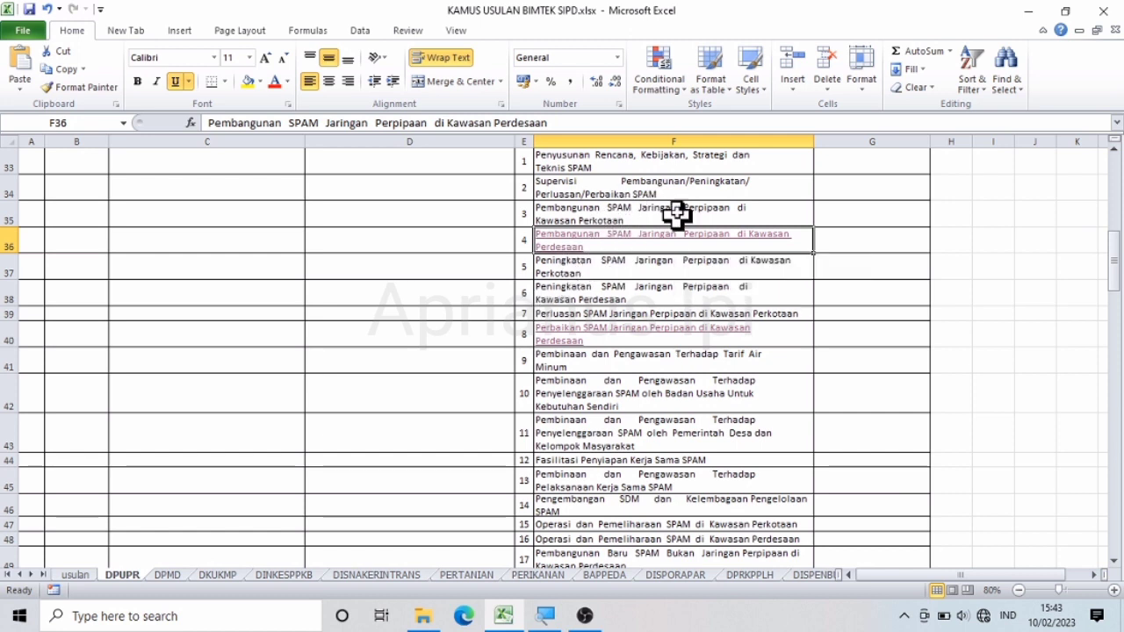
click(614, 271)
key(Up)
key(Up)
key(Up)
key(Up)
key(Up)
key(Up)
key(Up)
key(Up)
key(Up)
key(Up)
key(Up)
key(Up)
key(Up)
key(Up)
key(Up)
key(Up)
key(Up)
key(Up)
key(Up)
key(Up)
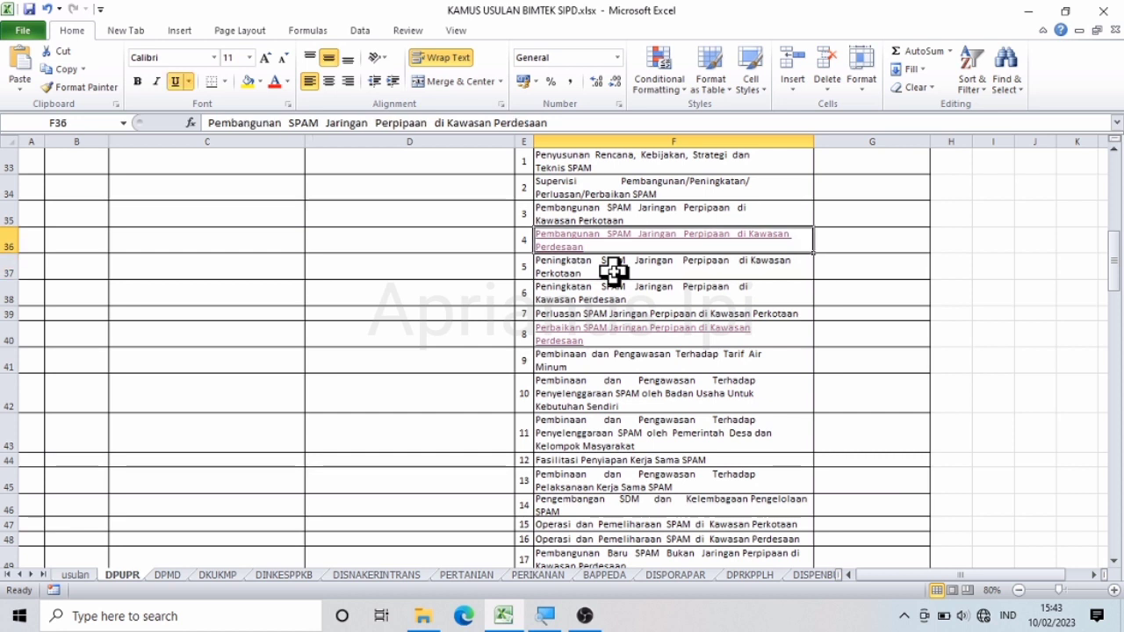
key(Up)
key(Up)
key(Up)
key(Up)
key(Up)
key(Down)
key(Down)
key(Down)
key(Down)
key(Down)
key(Down)
key(Down)
key(Down)
key(Down)
key(Down)
key(Down)
key(Down)
key(Down)
key(Down)
key(Down)
key(Down)
key(Down)
key(Down)
key(Down)
key(Down)
key(Down)
key(Down)
key(Down)
key(Down)
key(Down)
key(Down)
key(Down)
key(Down)
key(Down)
key(Down)
key(Down)
key(Down)
key(Down)
key(Down)
key(Down)
key(Down)
key(Down)
key(Down)
key(Down)
key(Down)
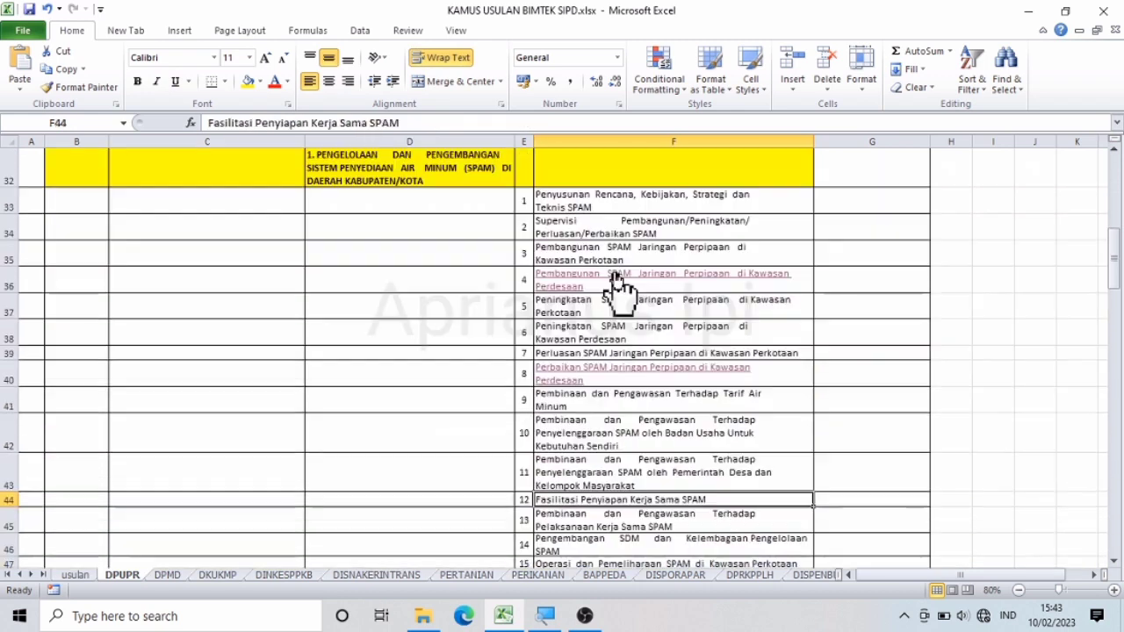
key(Up)
key(Up)
key(Up)
key(Up)
key(Up)
key(Up)
key(Up)
key(Up)
key(Up)
key(Up)
key(Up)
key(Up)
key(Up)
key(Up)
key(Up)
key(Up)
key(Up)
key(Up)
key(Up)
key(Up)
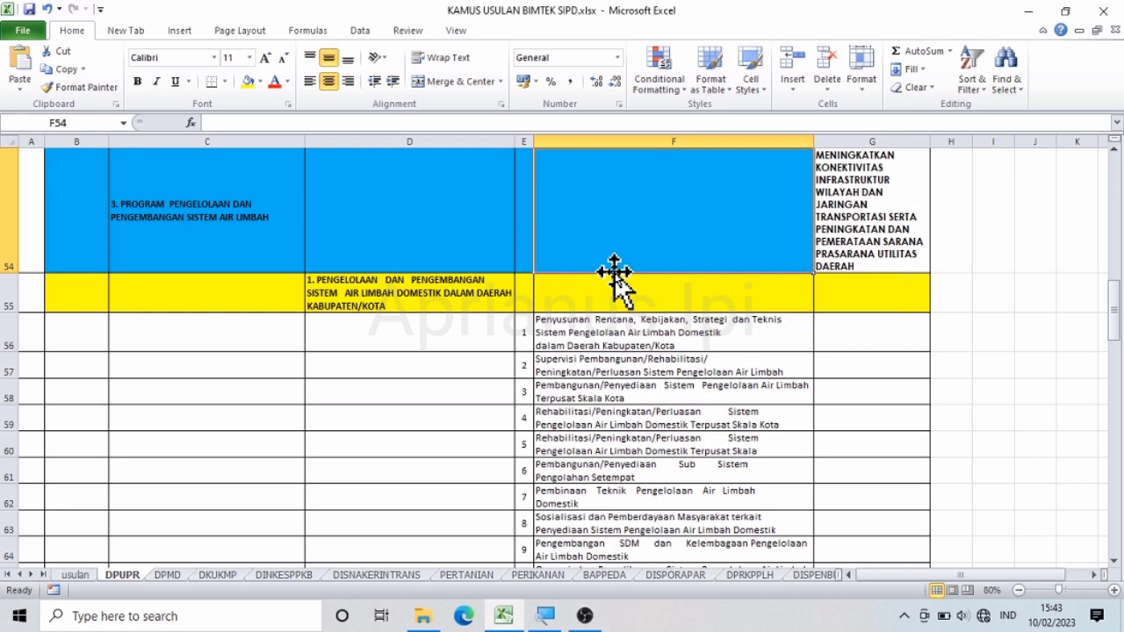
Step: Examine the domestic wastewater sub-activities on the DPUPR sheet and return to the usulan sheet through the linked rural SPAM development entry
key(Down)
key(Down)
key(Down)
key(Down)
key(Down)
key(Down)
key(Down)
key(Down)
key(Down)
key(Down)
key(Down)
key(Down)
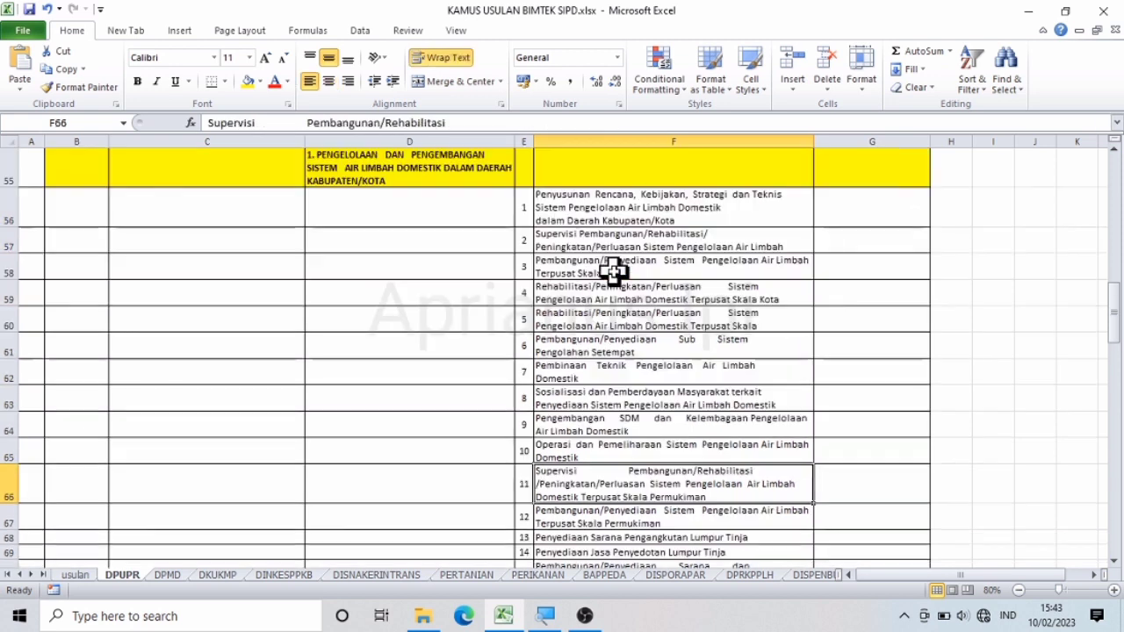
key(Up)
key(Up)
key(Up)
key(Up)
key(Up)
key(Up)
key(Up)
key(Up)
key(Up)
key(Up)
key(Up)
key(Up)
key(Up)
key(Up)
key(Up)
key(Up)
key(Up)
key(Up)
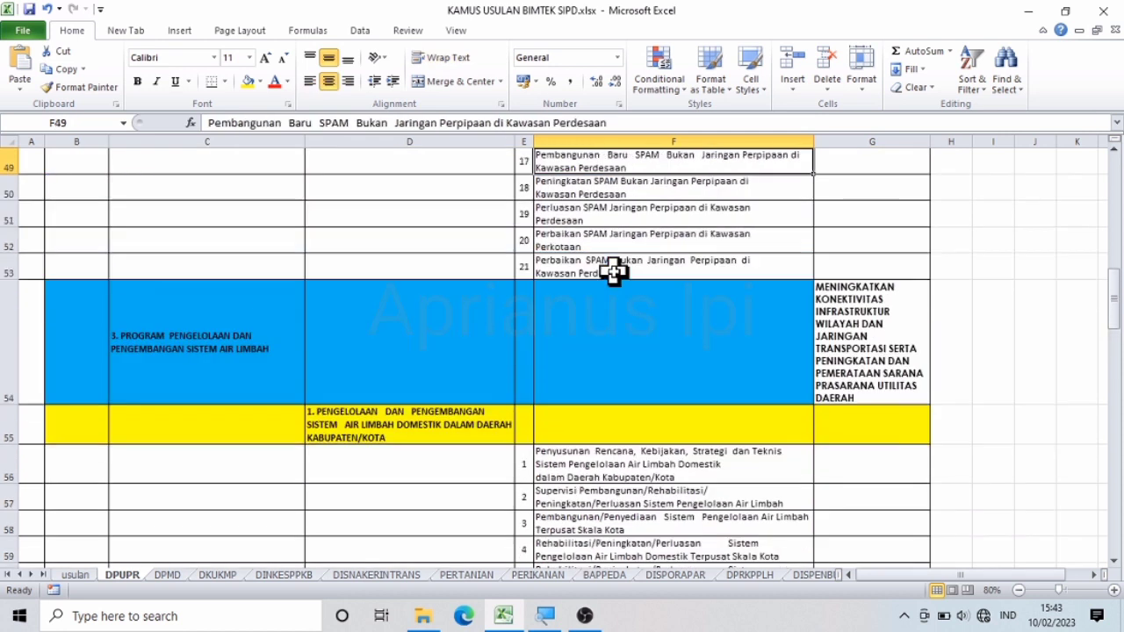
key(Up)
key(Up)
key(Up)
key(Up)
key(Up)
key(Up)
key(Up)
key(Up)
key(Up)
key(Up)
key(Up)
key(Up)
key(Up)
key(Up)
key(Up)
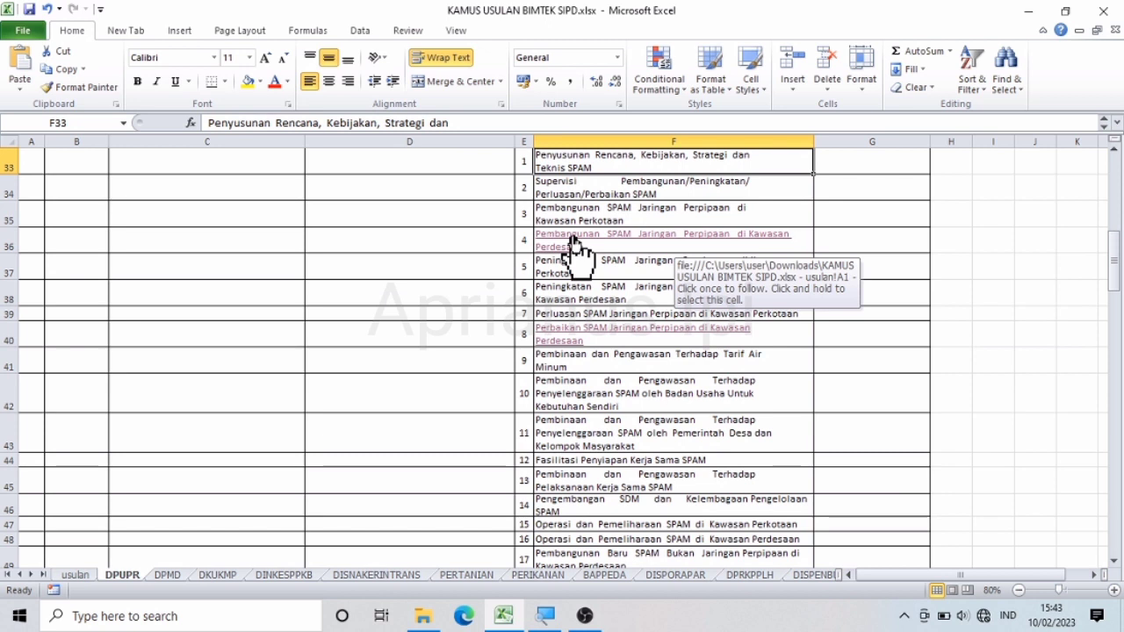
click(572, 237)
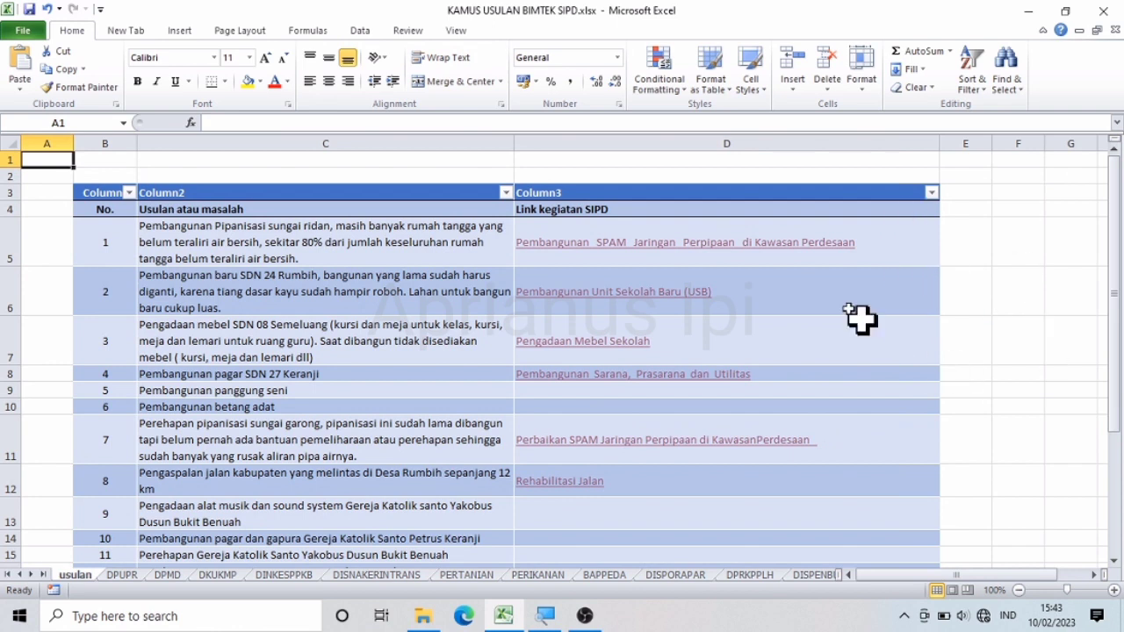
click(976, 338)
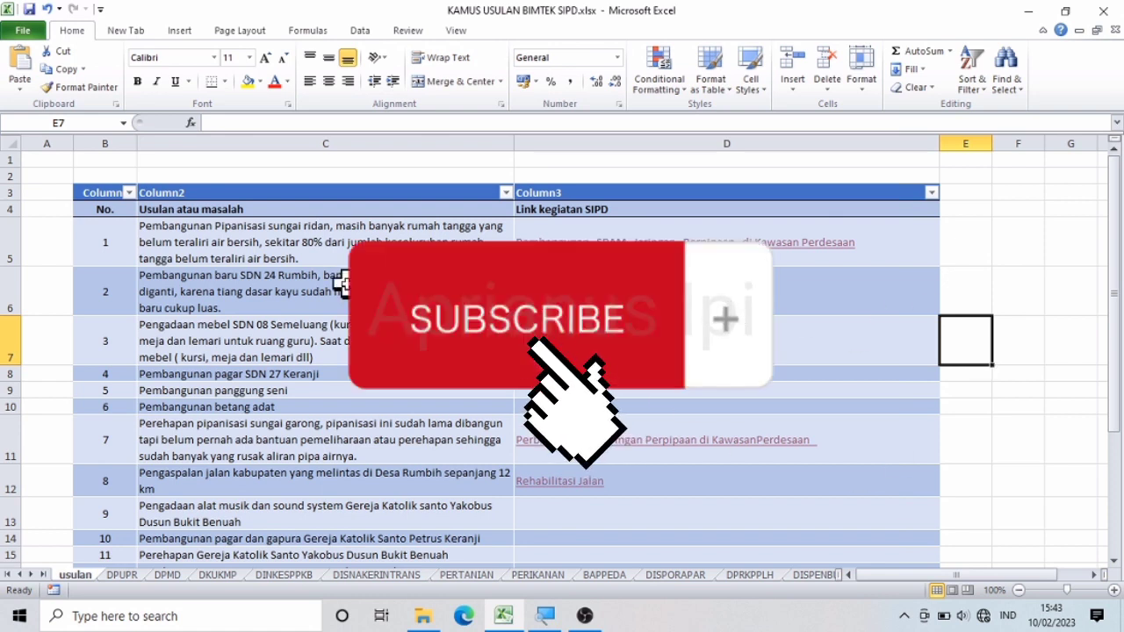
click(1015, 372)
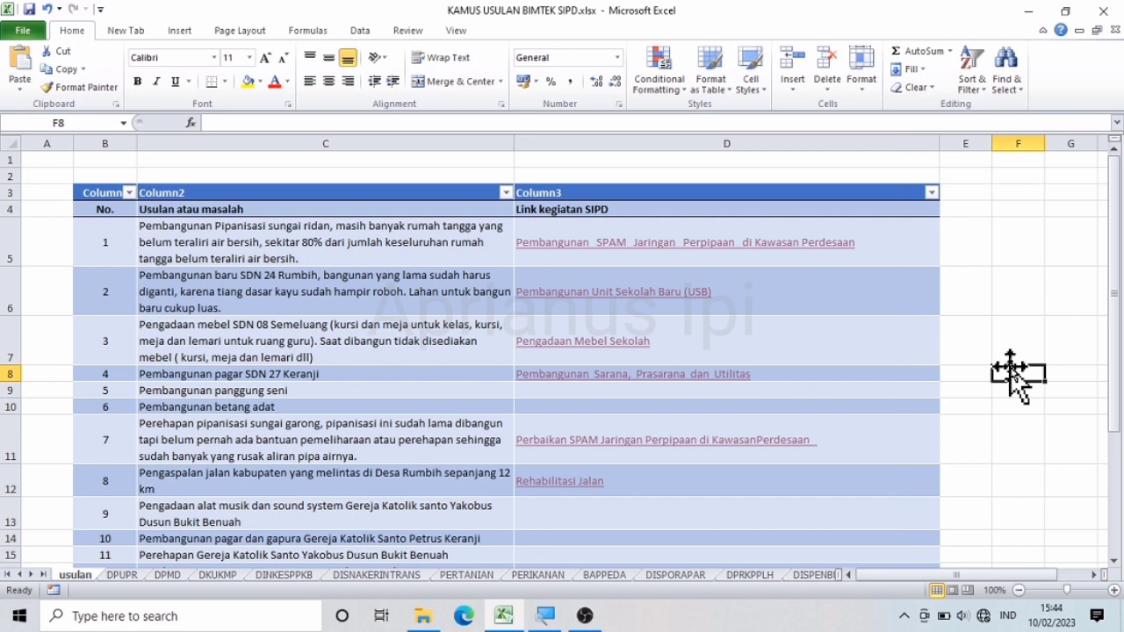
click(1028, 335)
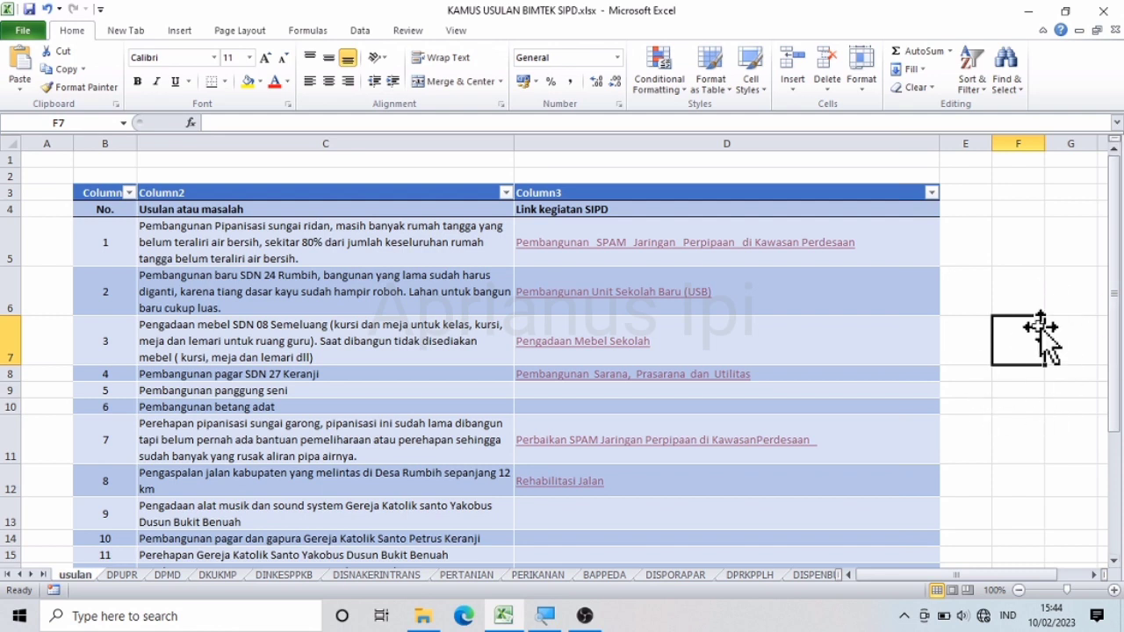
click(1023, 308)
key(Down)
key(Down)
key(Up)
key(Up)
key(Up)
key(Up)
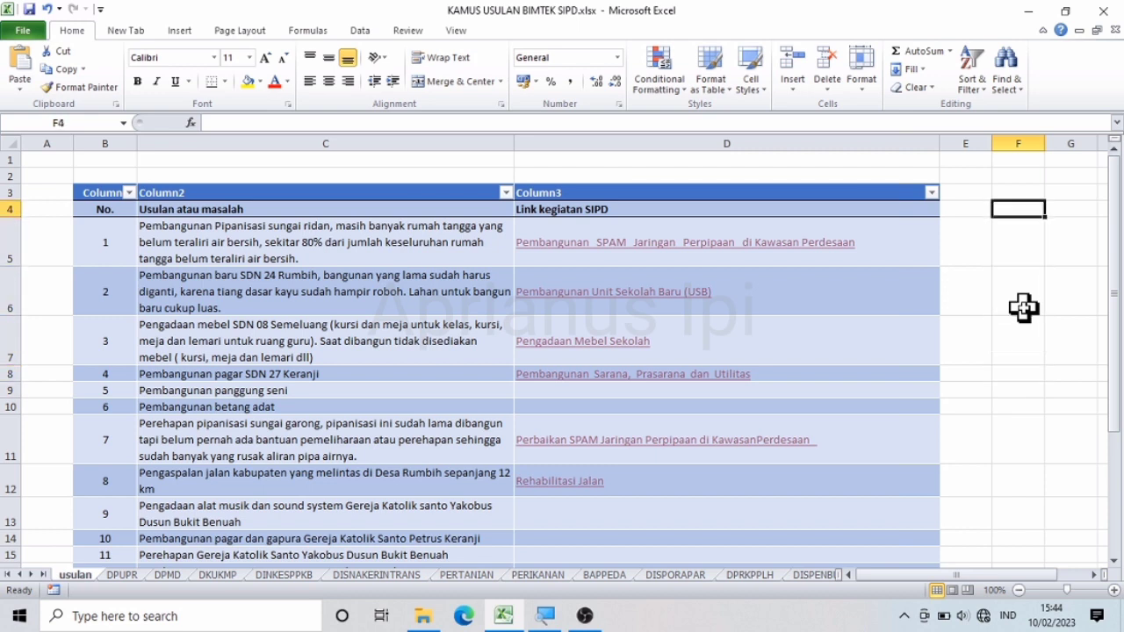
key(Down)
key(Down)
key(Down)
key(Down)
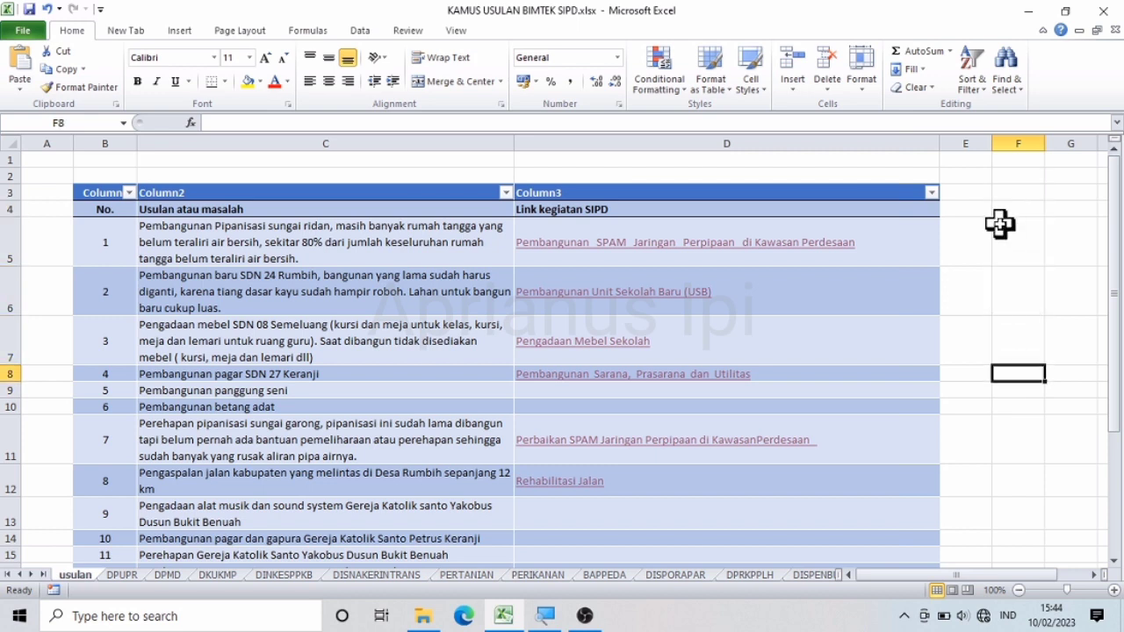
click(1031, 273)
click(1020, 355)
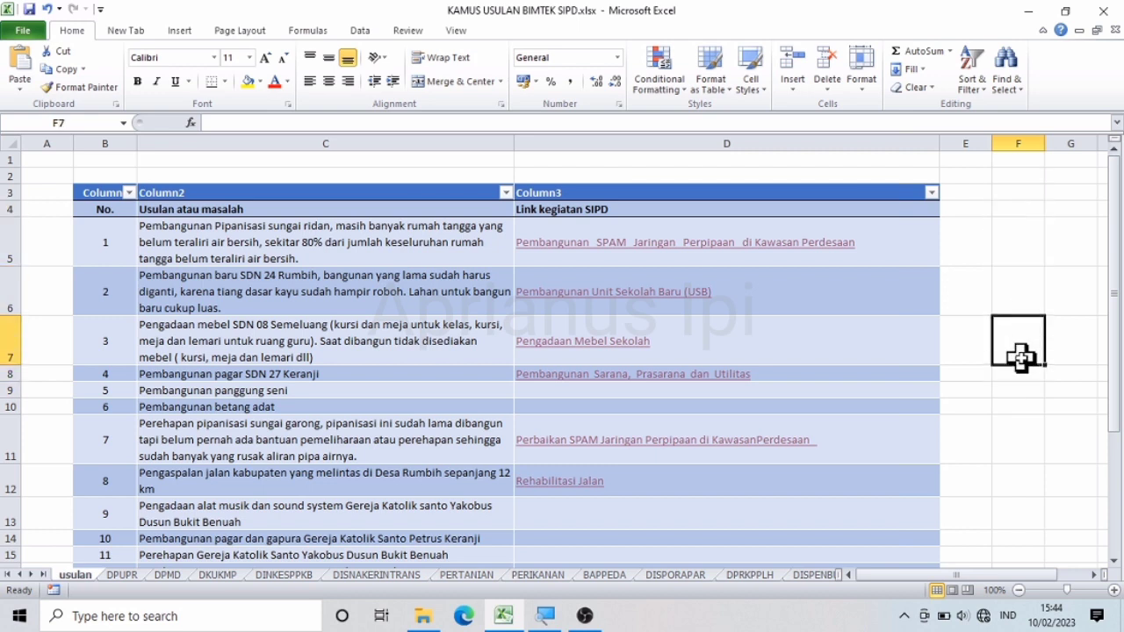
click(1014, 409)
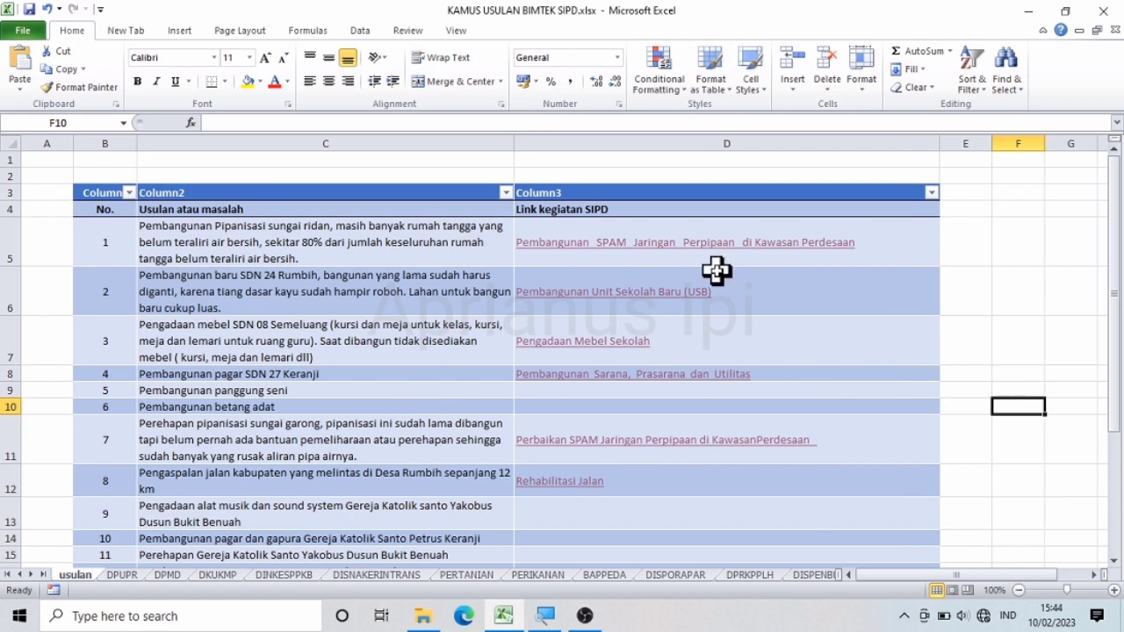
click(1030, 298)
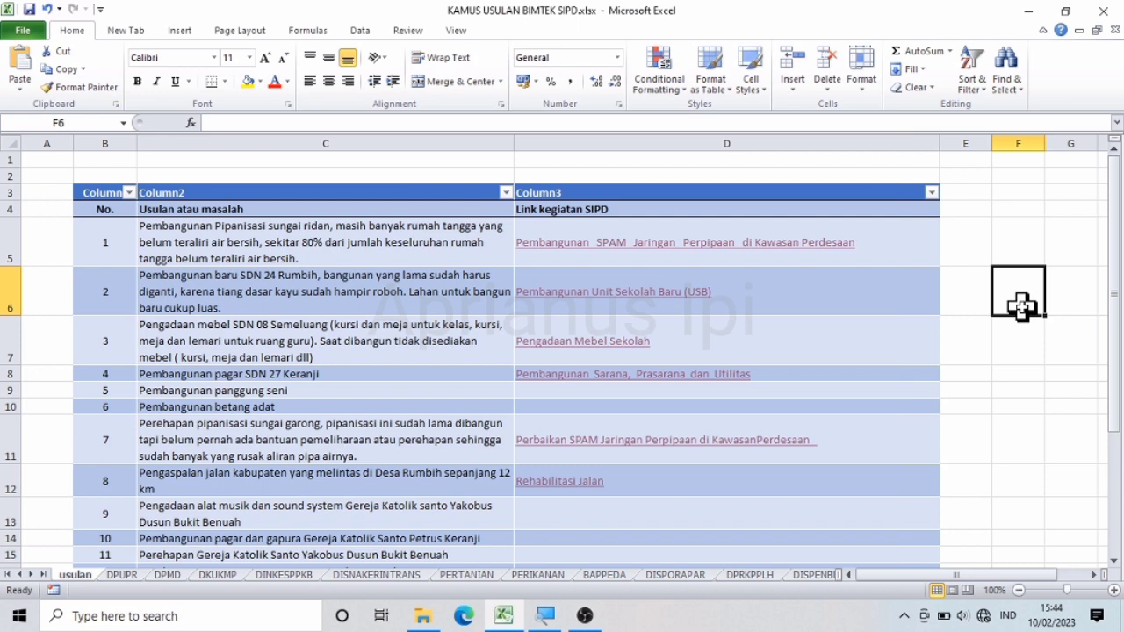
click(1008, 468)
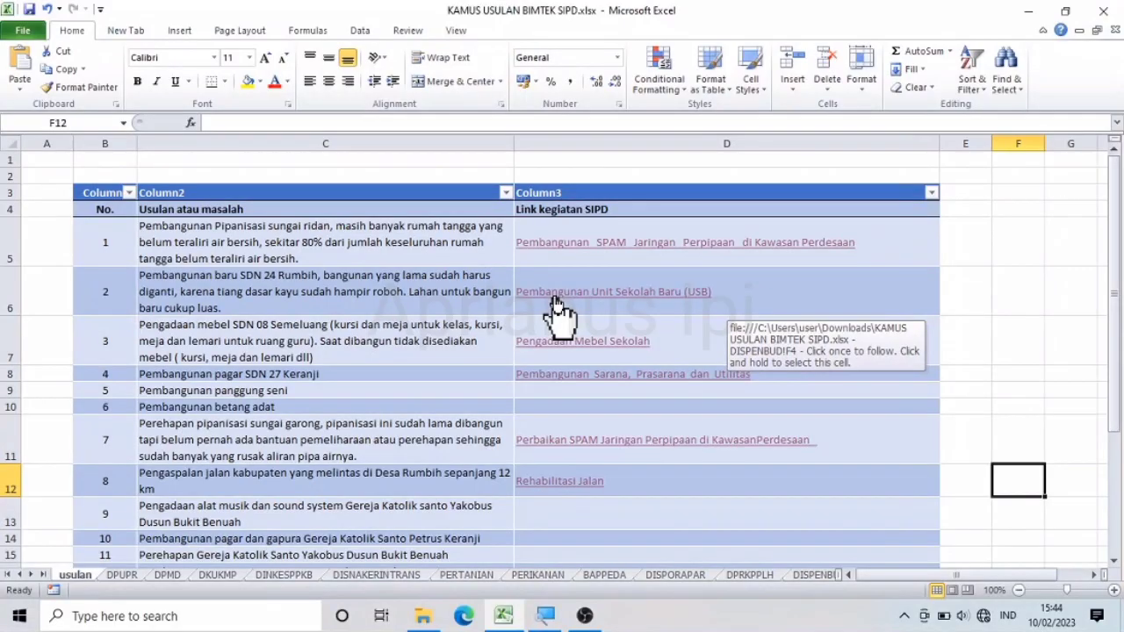
Step: Follow the Pembangunan Unit Sekolah Baru (USB) link, look through the DISPENBUD sub-activities, and return through the same entry's link
click(555, 303)
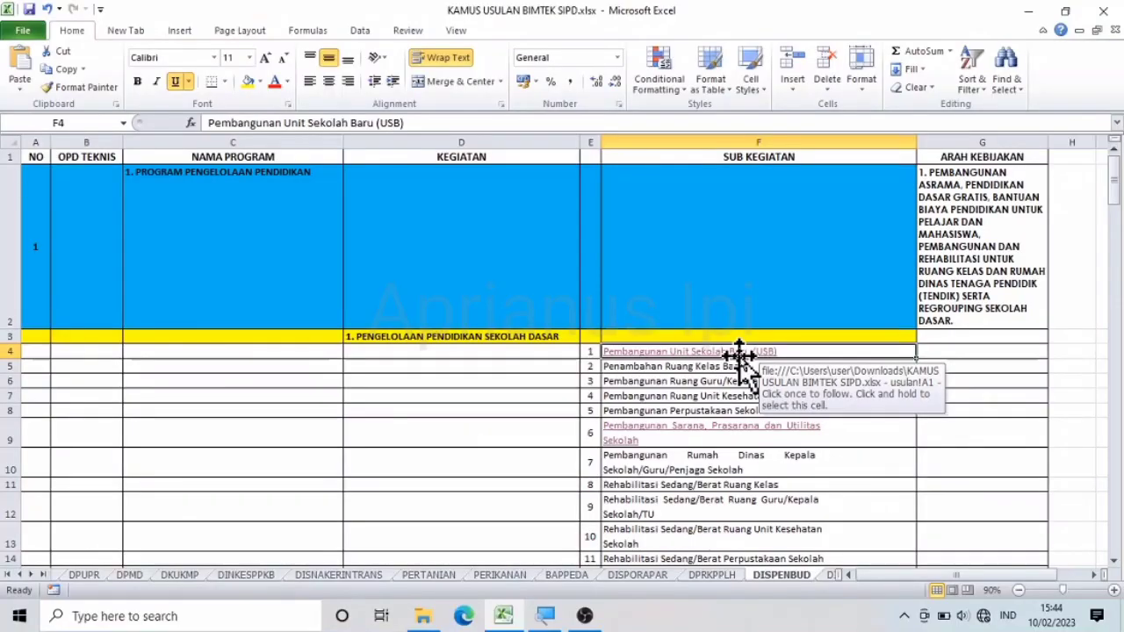
key(Down)
key(Down)
key(Down)
key(Down)
key(Down)
key(Down)
key(Down)
key(Down)
key(Down)
key(Down)
key(Down)
key(Down)
key(Down)
key(Down)
key(Down)
key(Down)
key(Down)
key(Down)
key(Down)
key(Down)
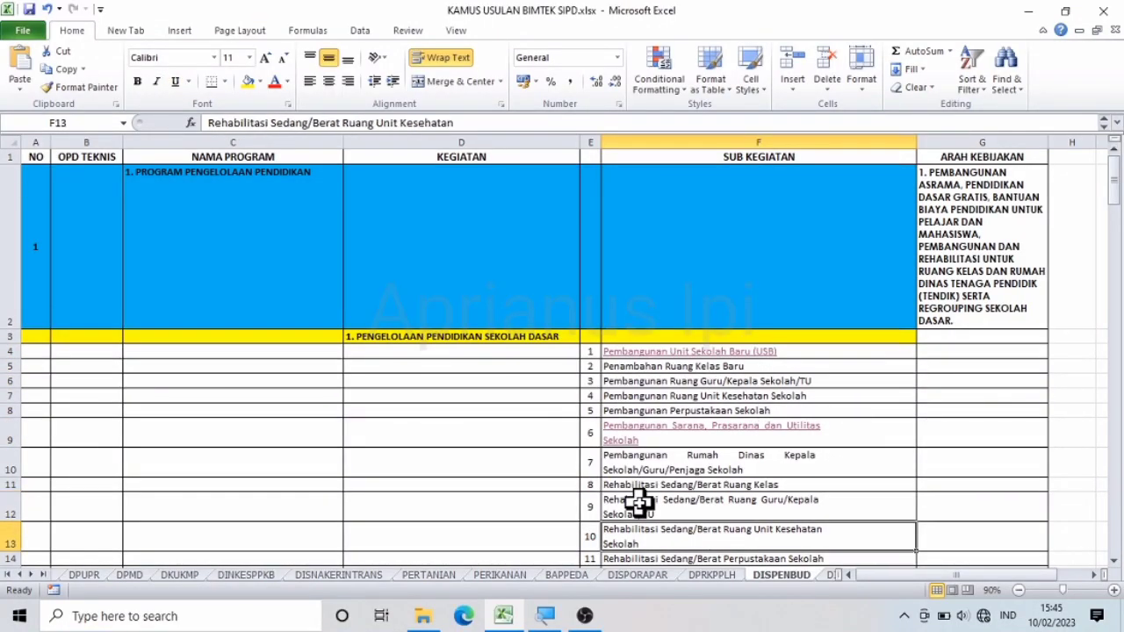
key(Up)
key(Up)
key(Up)
key(Up)
key(Up)
key(Up)
key(Up)
key(Up)
key(Up)
key(Up)
key(Up)
key(Up)
key(Up)
key(Up)
key(Up)
key(Up)
key(Up)
key(Up)
key(Up)
key(Up)
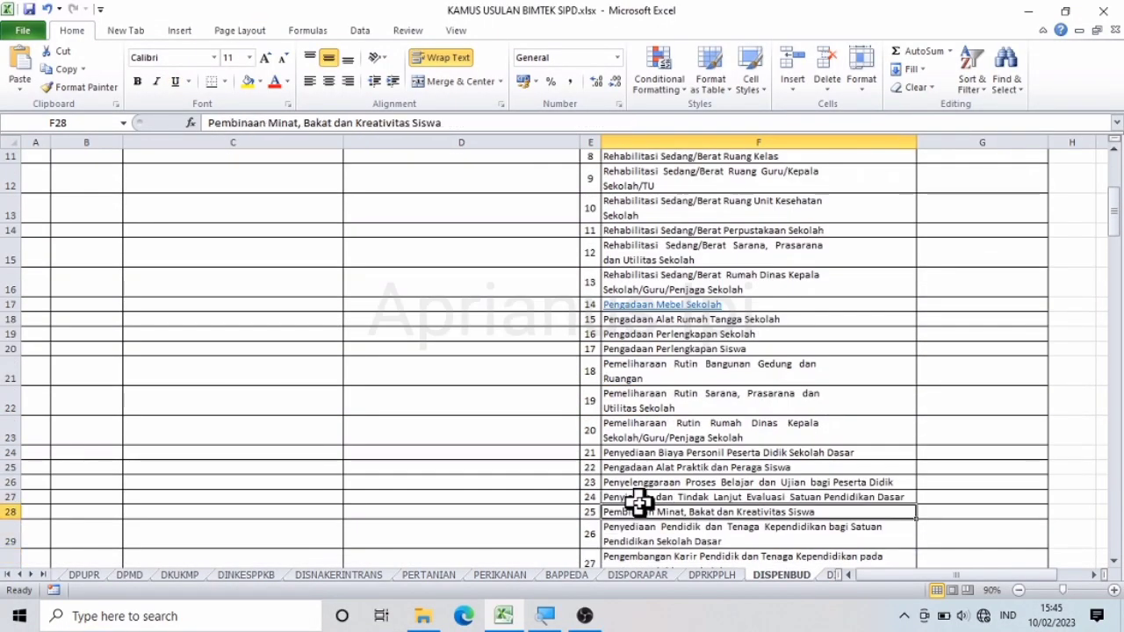
key(Down)
key(Down)
key(Down)
key(Down)
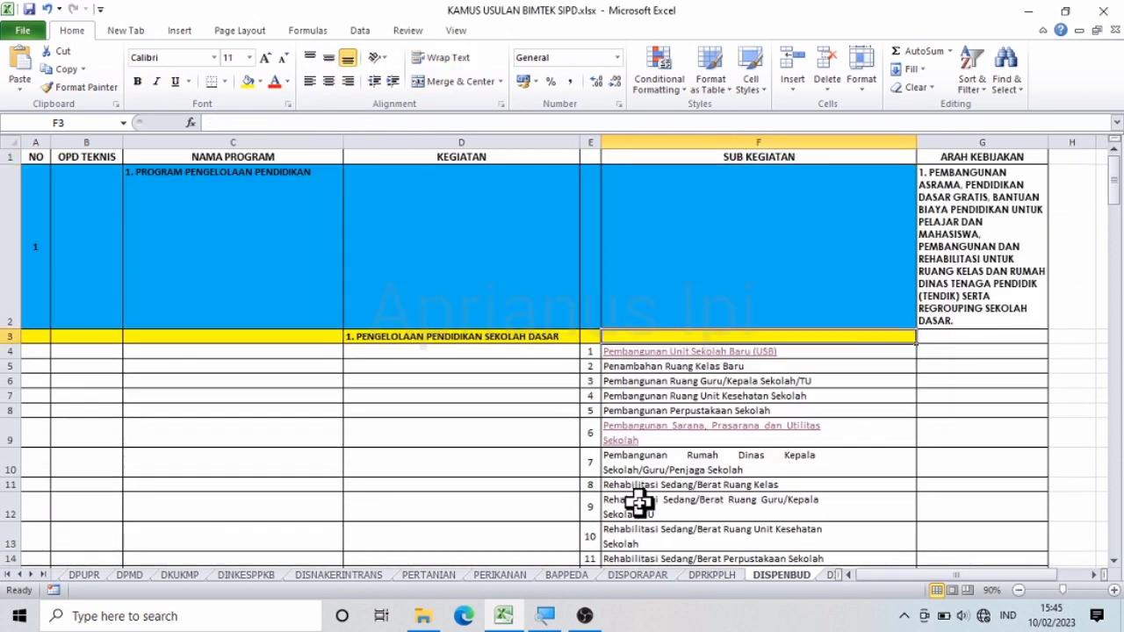
click(673, 351)
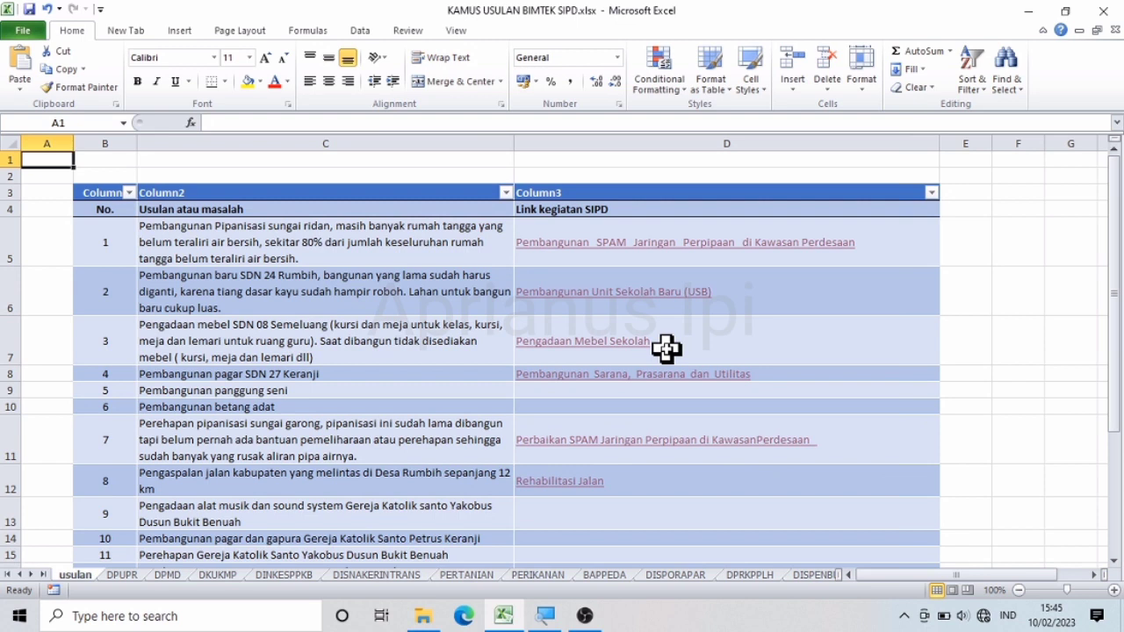
Step: Remove the hyperlink from the Pembangunan SPAM Jaringan Perpipaan di Kawasan Perdesaan entry in cell D5 of the usulan sheet
click(1016, 373)
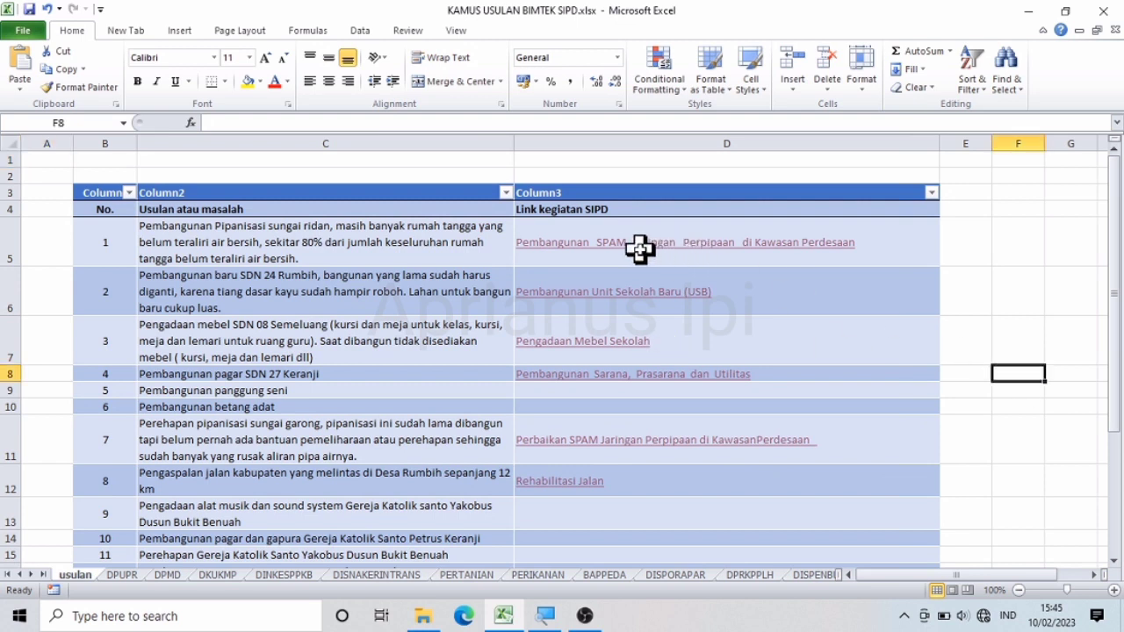
right_click(552, 247)
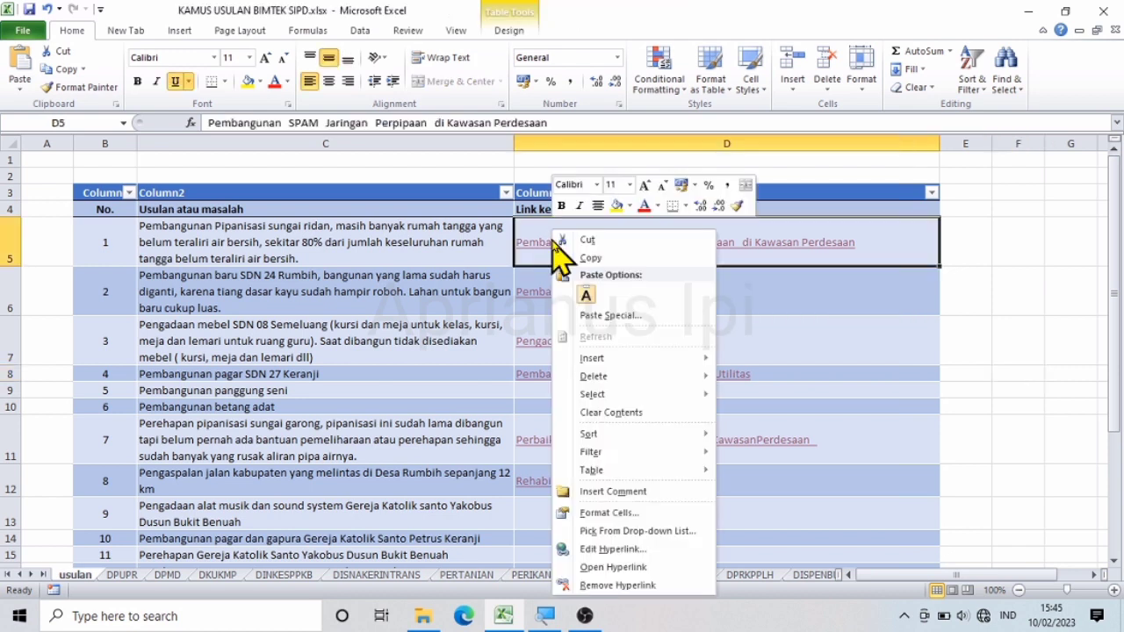
click(639, 585)
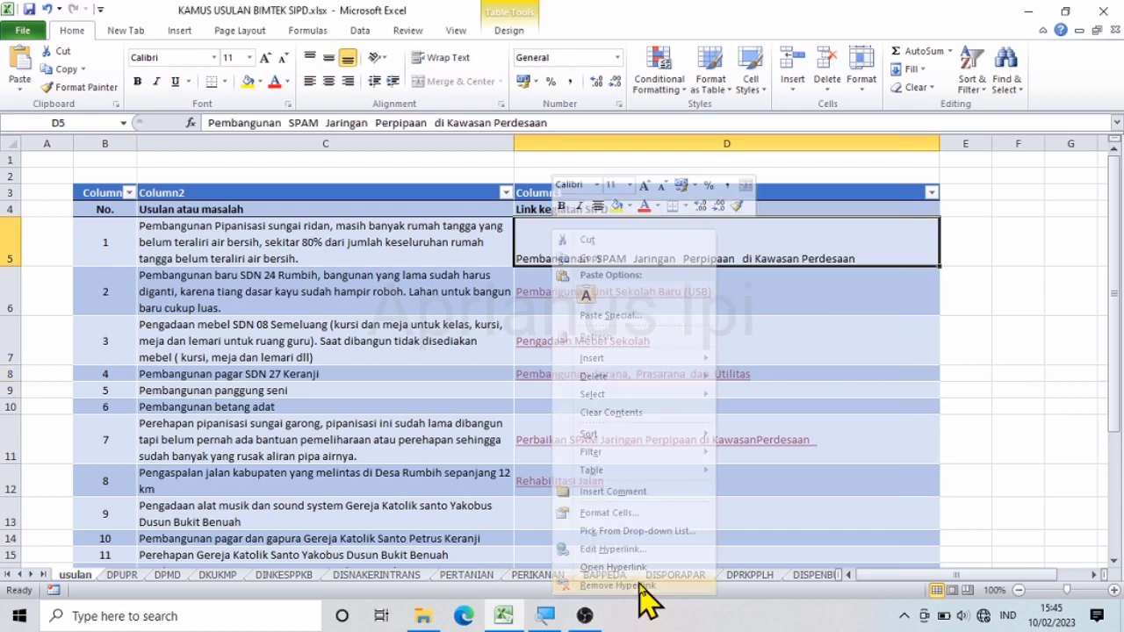
click(997, 368)
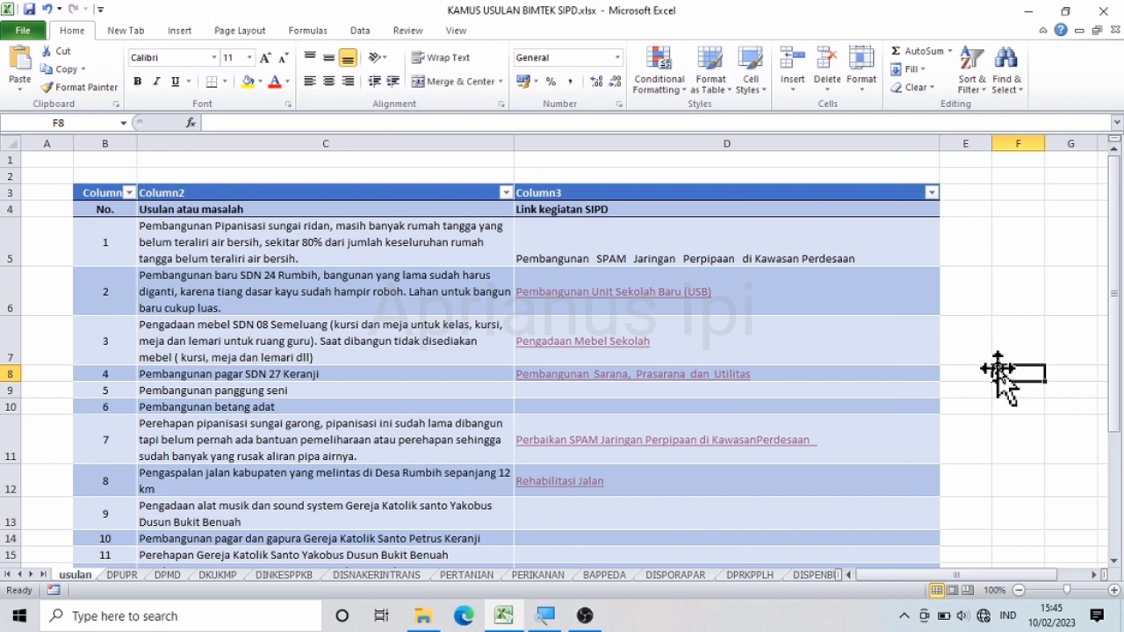
click(589, 251)
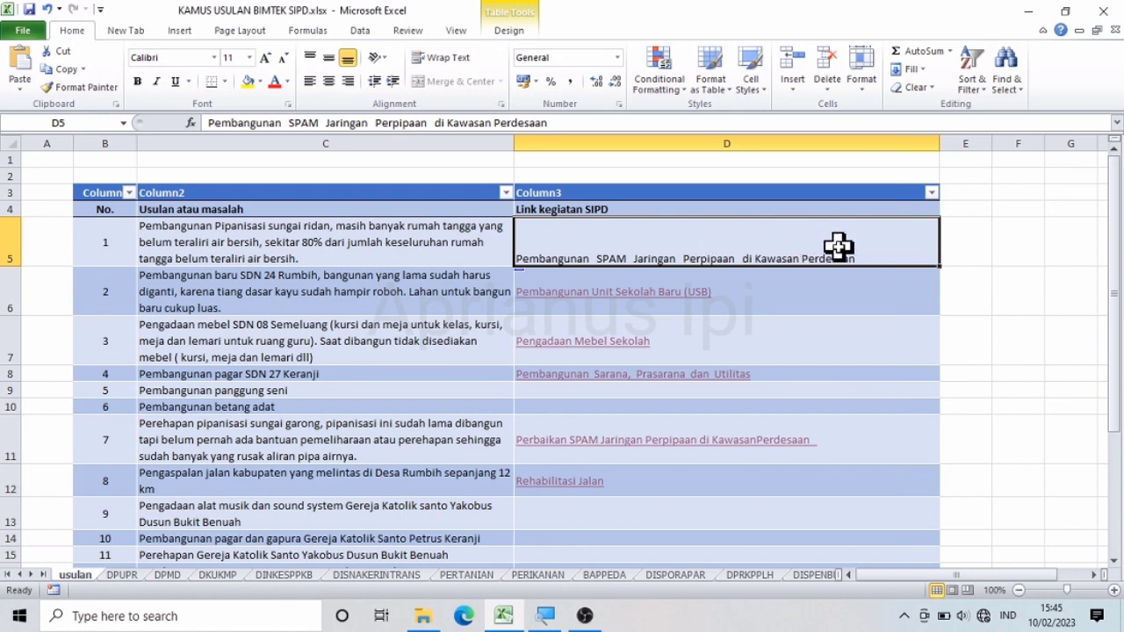
click(969, 343)
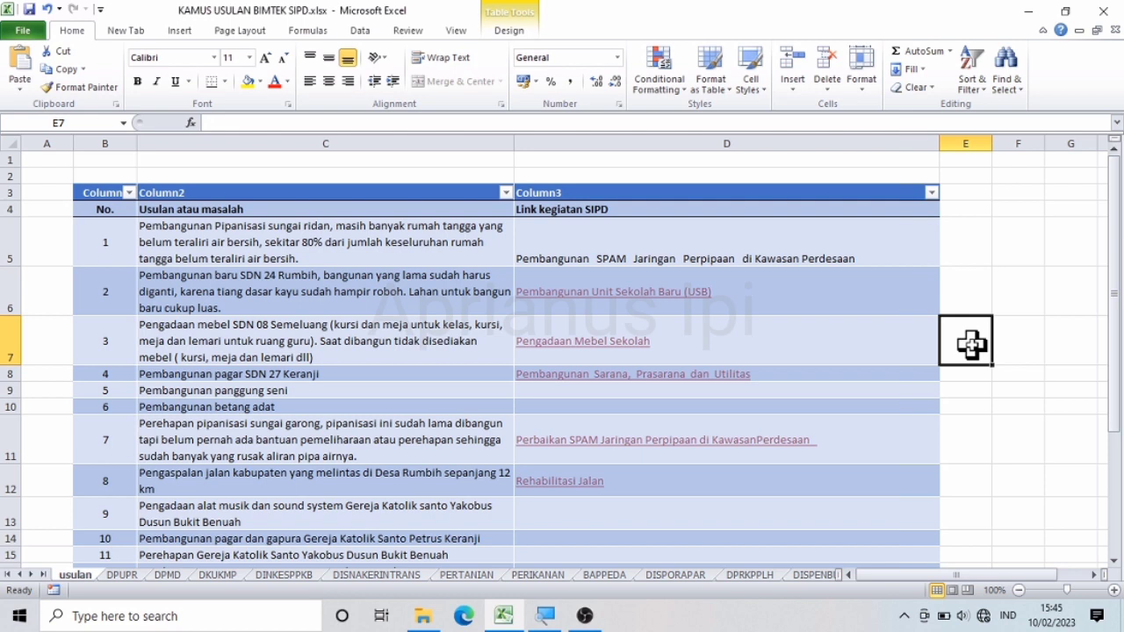
click(531, 252)
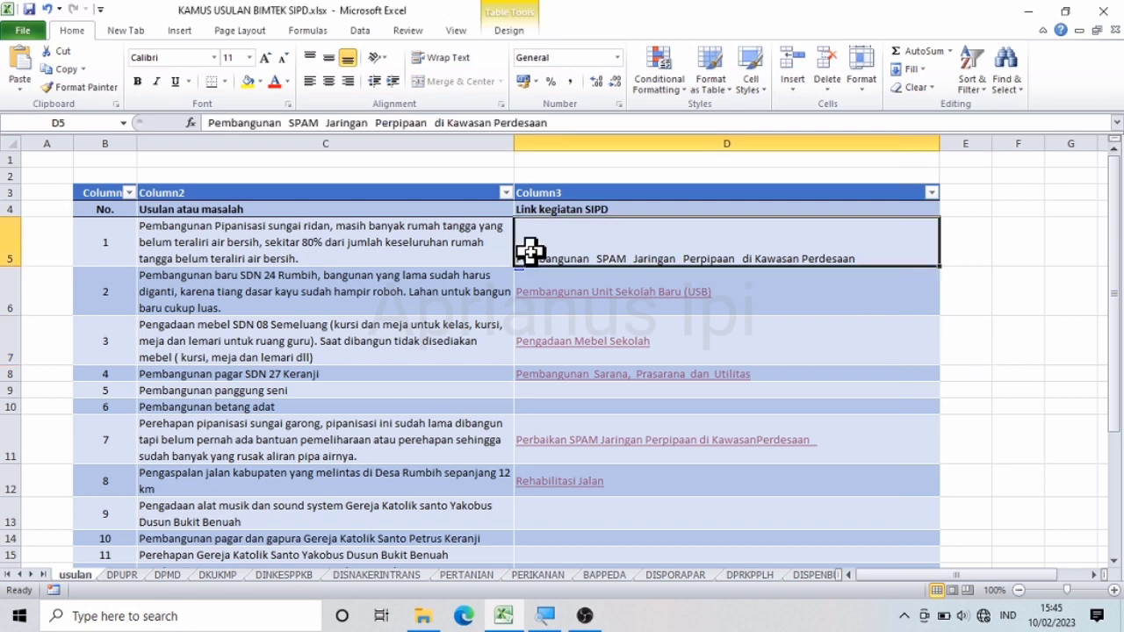
click(289, 252)
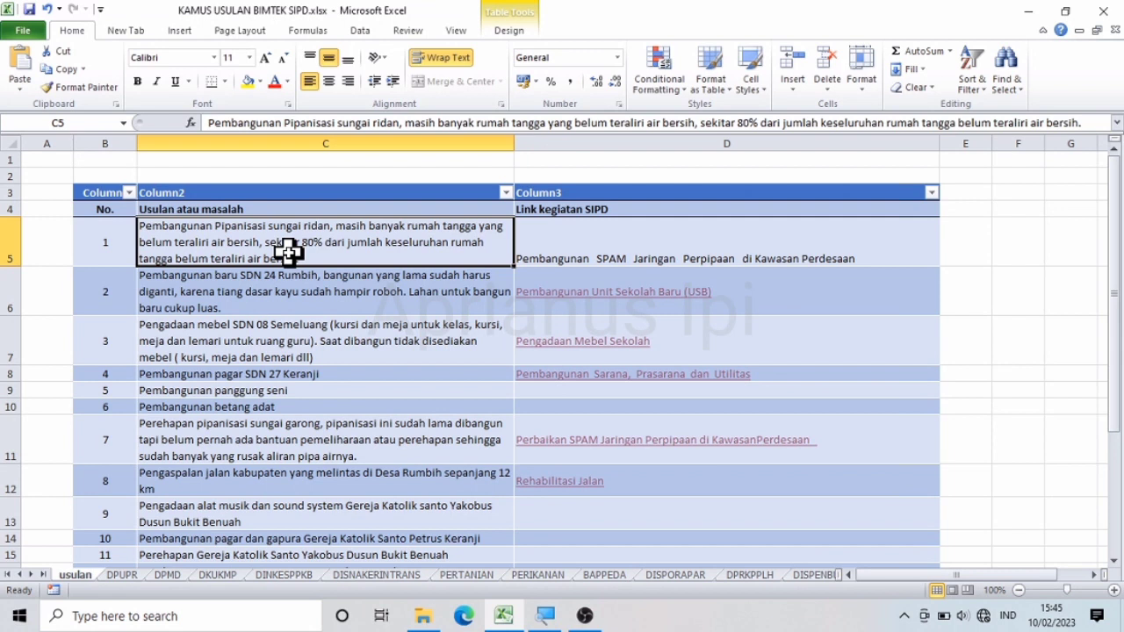
click(601, 242)
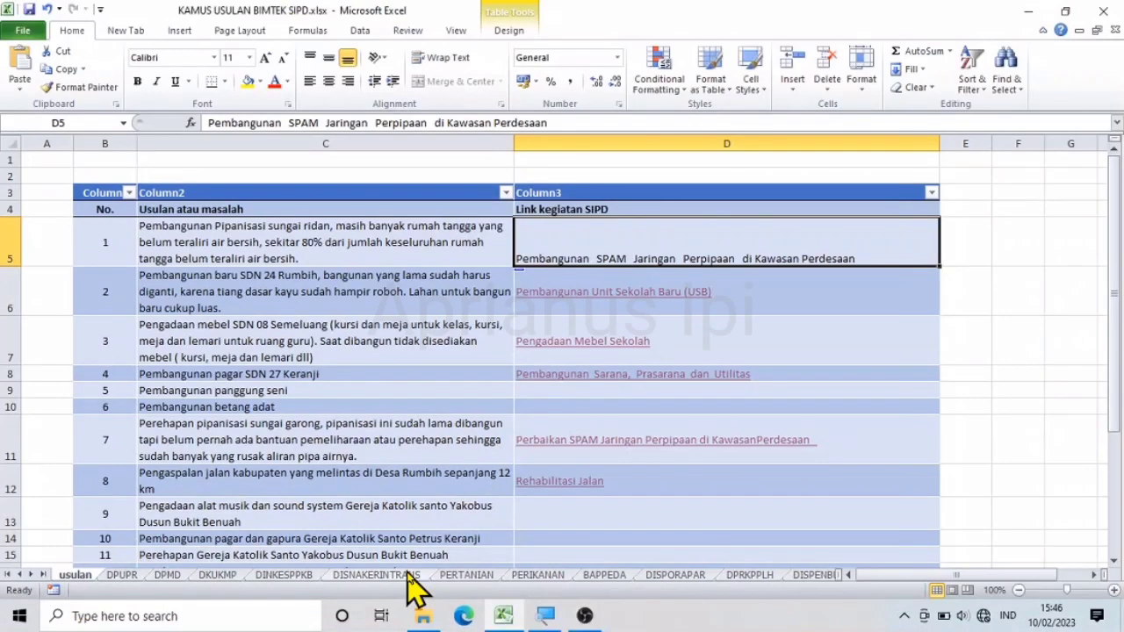
click(1047, 428)
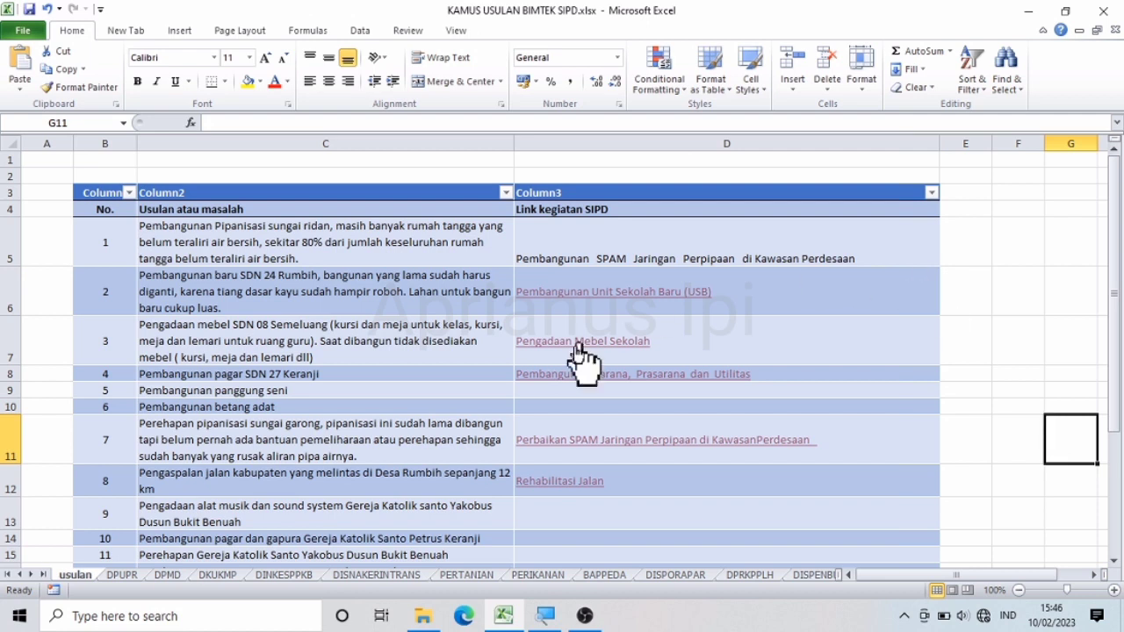
Step: Remove the hyperlink from the Pembangunan SPAM Jaringan Perpipaan di Kawasan Perdesaan entry in cell F36 of the DPUPR sheet
click(577, 239)
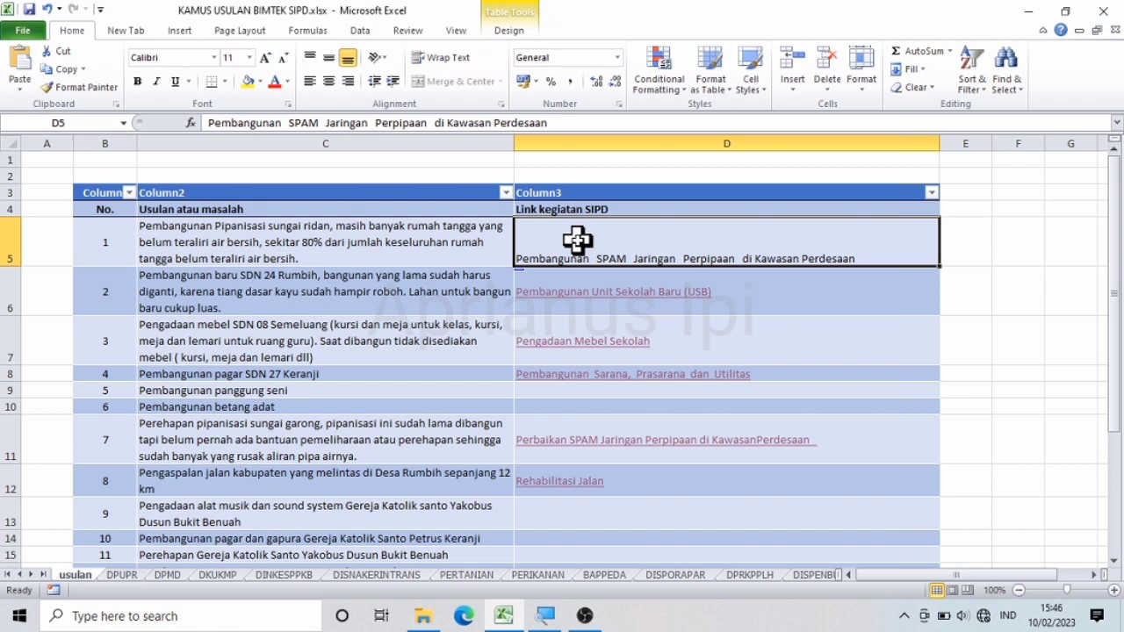
click(371, 240)
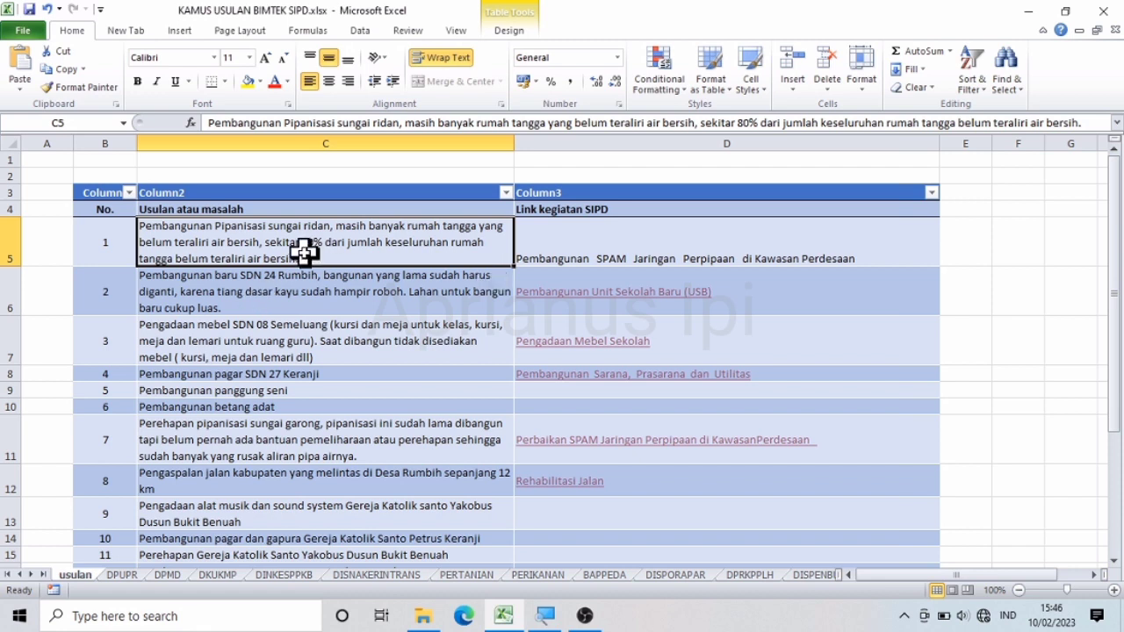
click(560, 252)
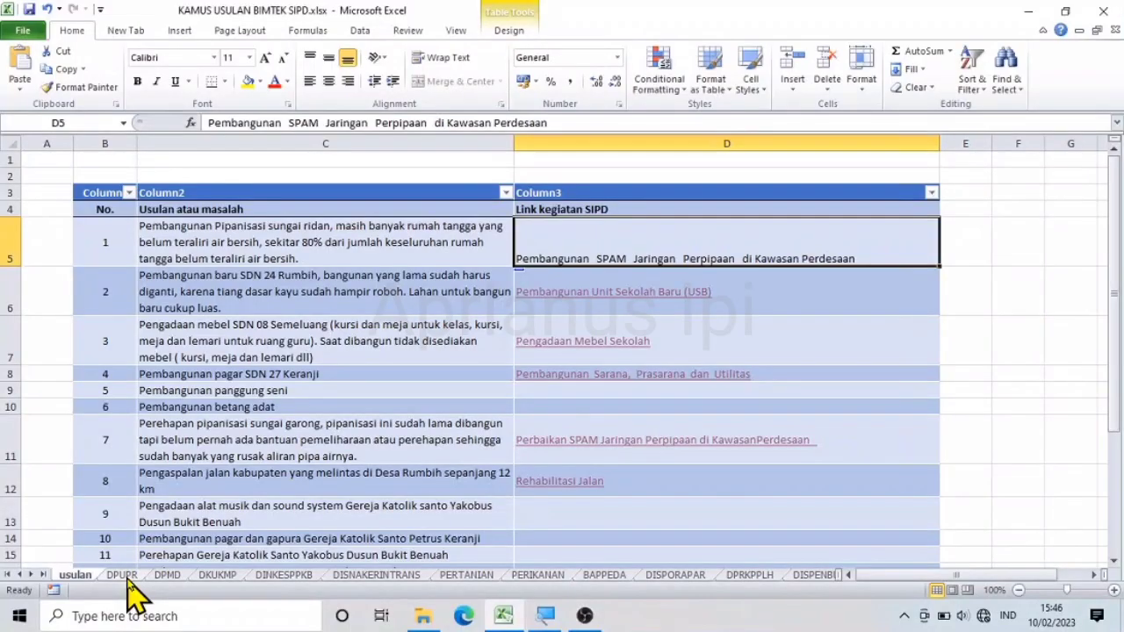
click(129, 576)
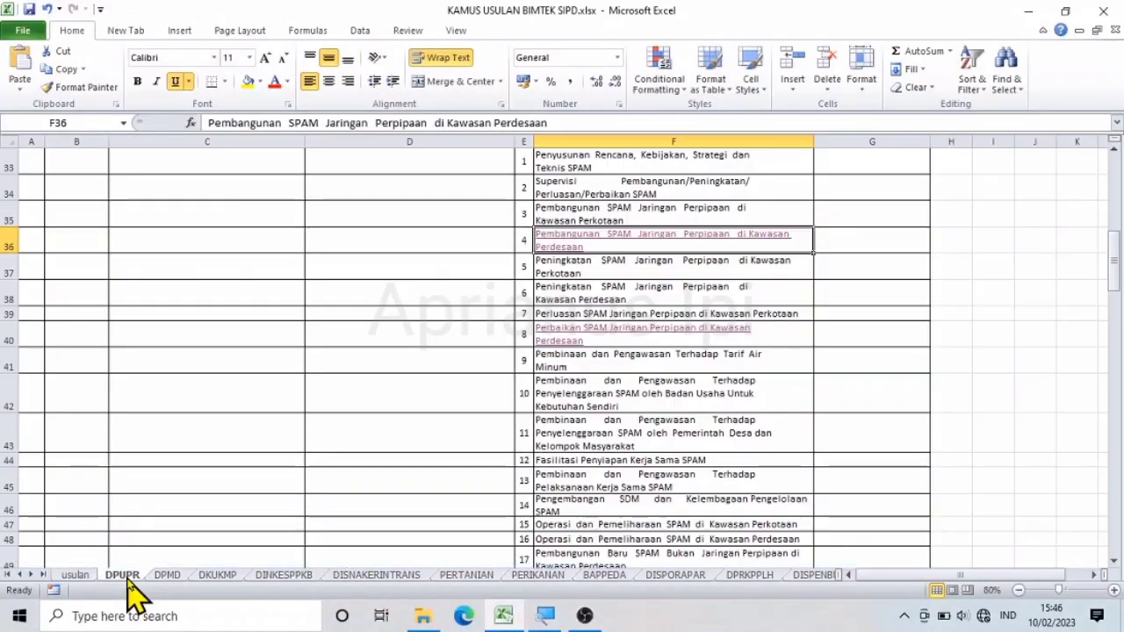
right_click(571, 247)
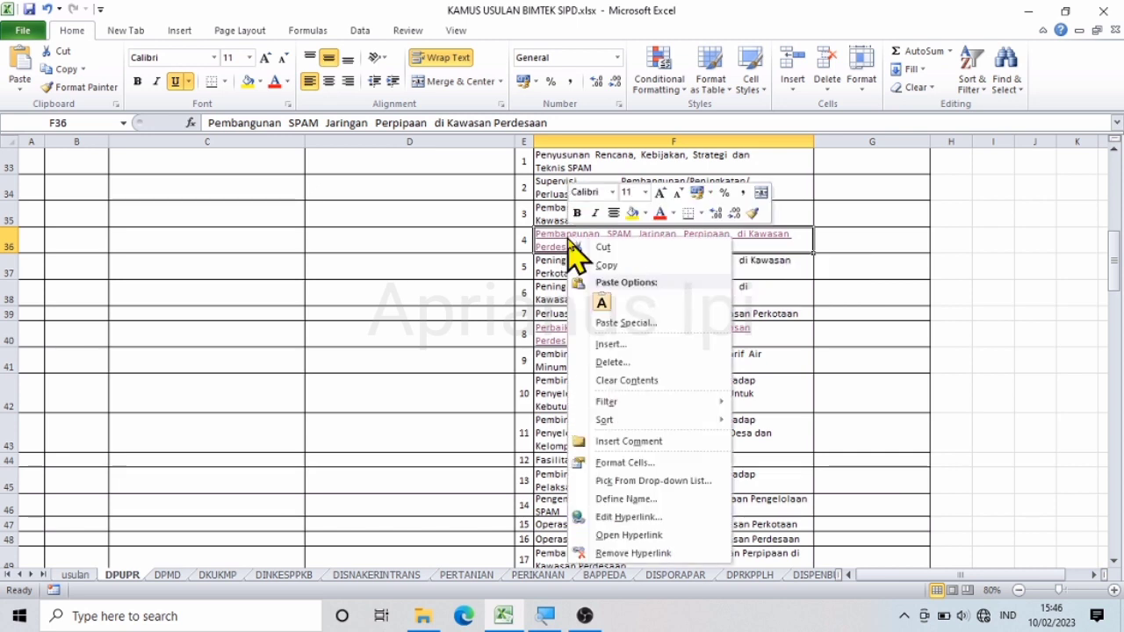
click(626, 554)
click(966, 298)
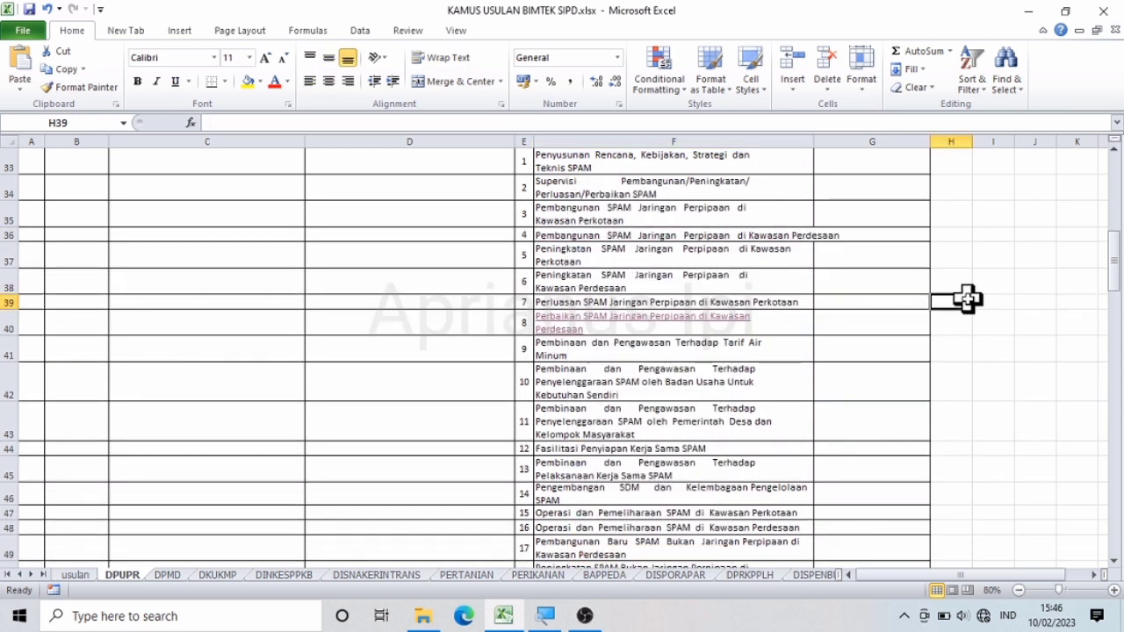
Step: Look through the SPAM and domestic wastewater sub-activities on the DPUPR sheet, ending back at the rural SPAM development entry in F36
click(556, 238)
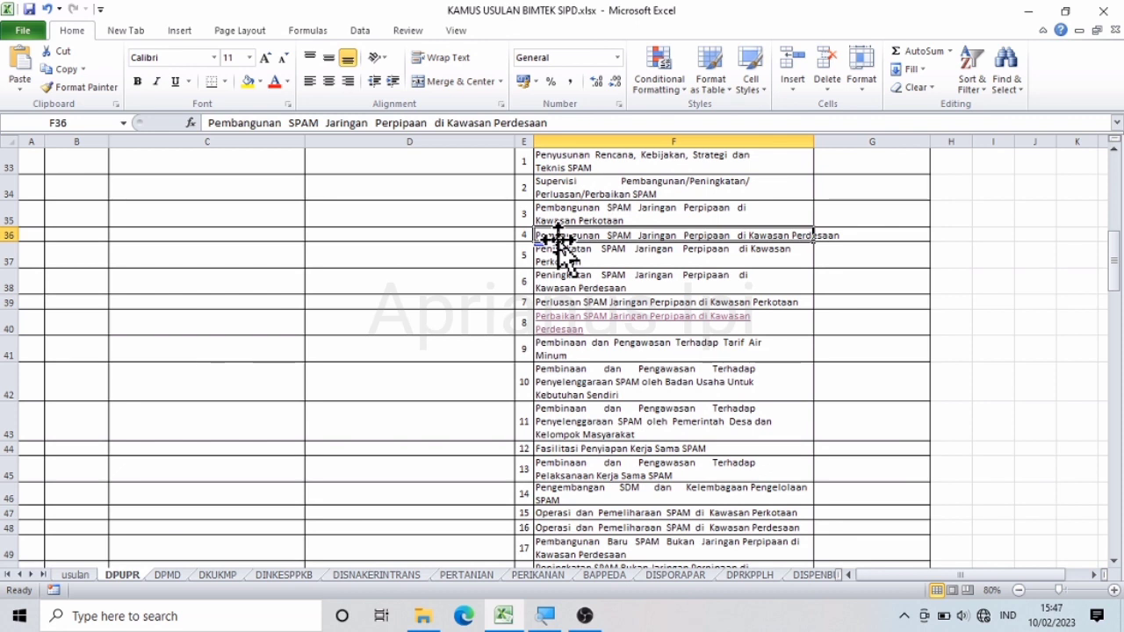
key(Down)
key(Down)
key(Down)
key(Down)
key(Down)
key(Down)
key(Down)
key(Down)
key(Down)
key(Down)
key(Down)
key(Down)
key(Down)
key(Down)
key(Down)
key(Down)
key(Down)
key(Down)
key(Down)
key(Down)
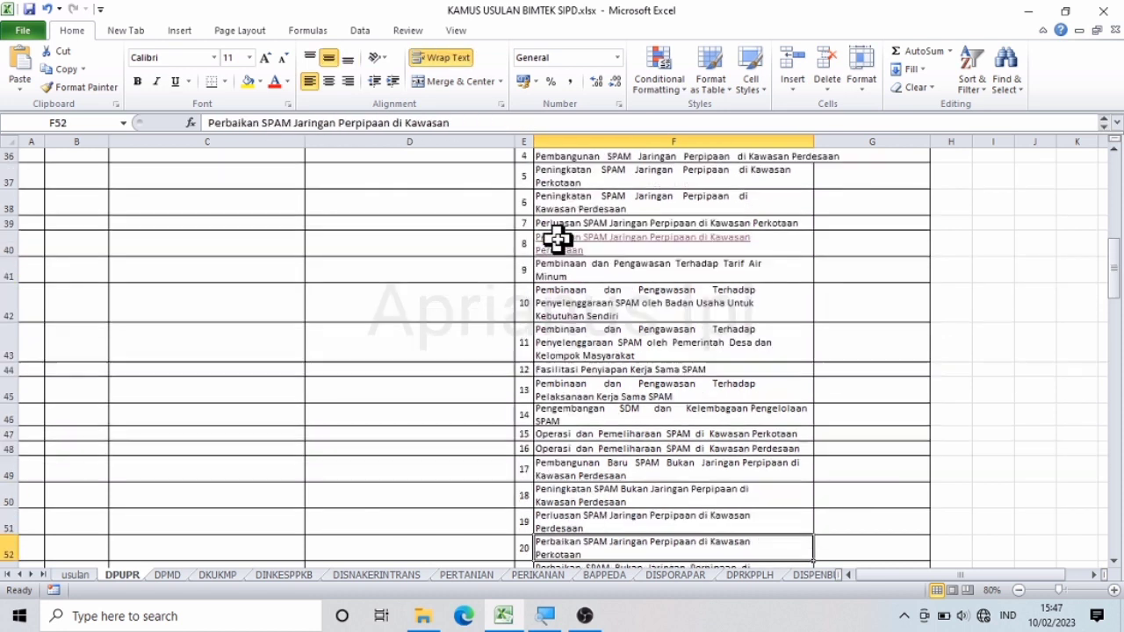
key(Up)
key(Up)
key(Up)
key(Up)
key(Up)
key(Up)
key(Up)
key(Up)
key(Up)
key(Up)
key(Up)
key(Up)
key(Up)
key(Up)
key(Up)
key(Up)
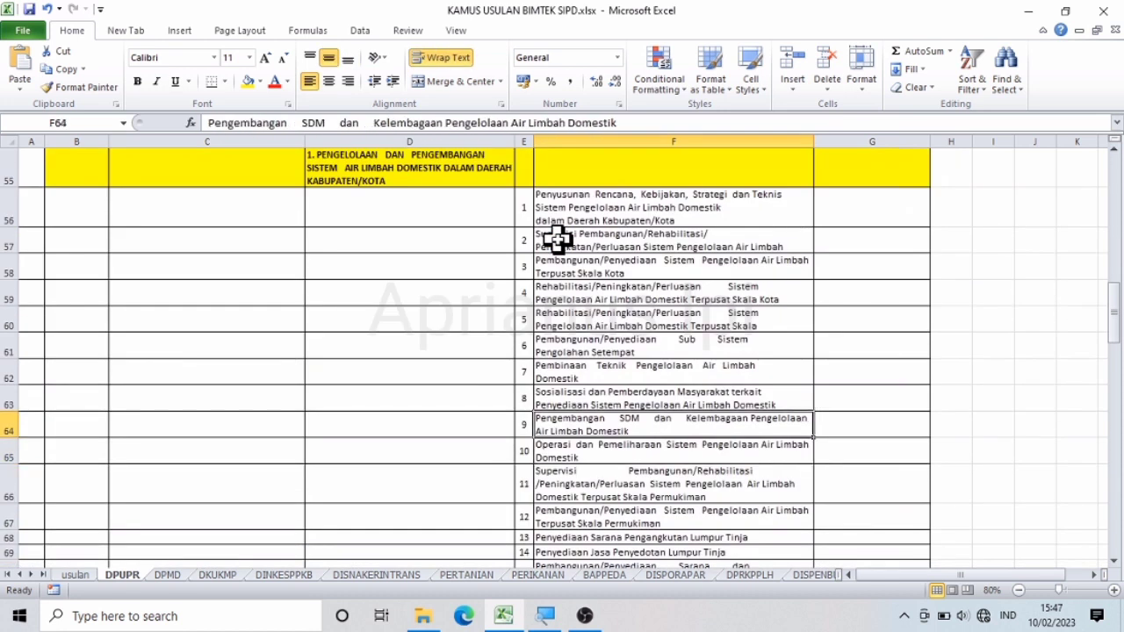
key(Down)
key(Down)
key(Down)
key(Down)
key(Down)
key(Down)
key(Down)
key(Down)
key(Down)
key(Down)
key(Down)
key(Down)
key(Down)
key(Down)
key(Down)
key(Down)
key(Down)
key(Down)
key(Down)
key(Down)
key(Down)
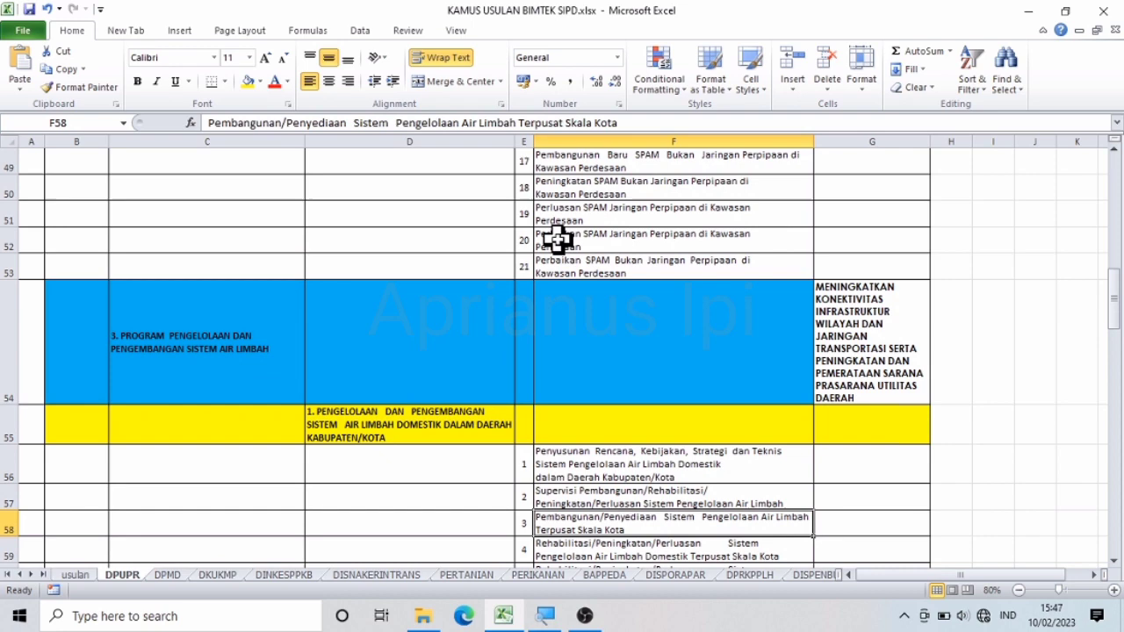
key(Up)
key(Up)
key(Up)
key(Up)
key(Up)
key(Up)
key(Up)
key(Up)
key(Up)
key(Up)
key(Up)
key(Up)
key(Up)
key(Up)
key(Up)
key(Up)
key(Up)
key(Up)
key(Up)
key(Up)
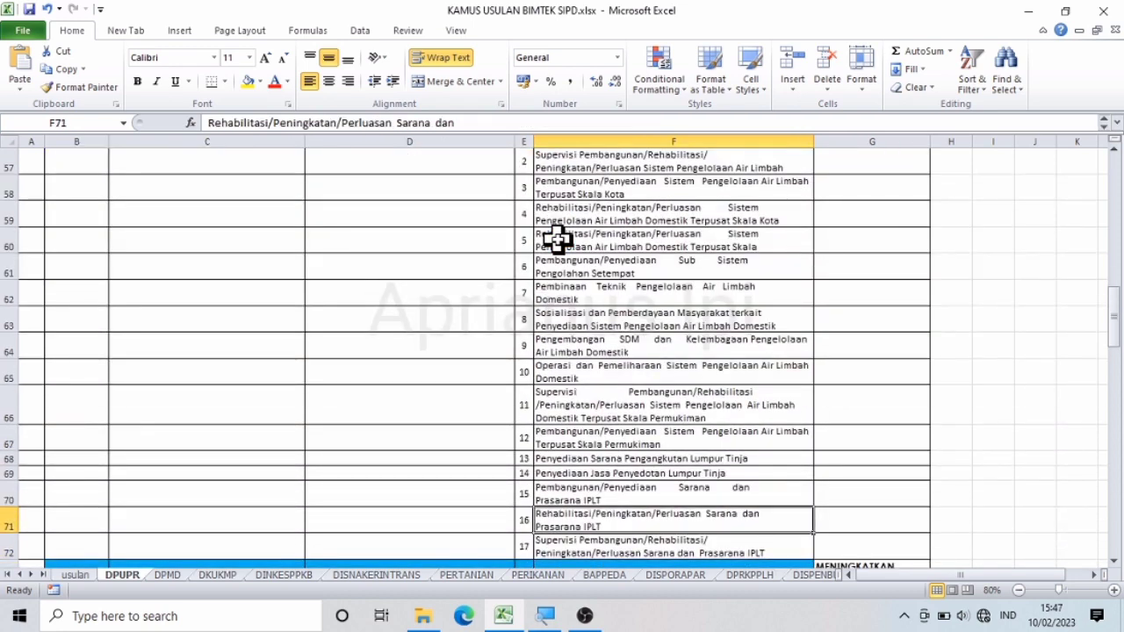
key(Up)
key(Up)
key(Up)
key(Up)
key(Up)
key(Up)
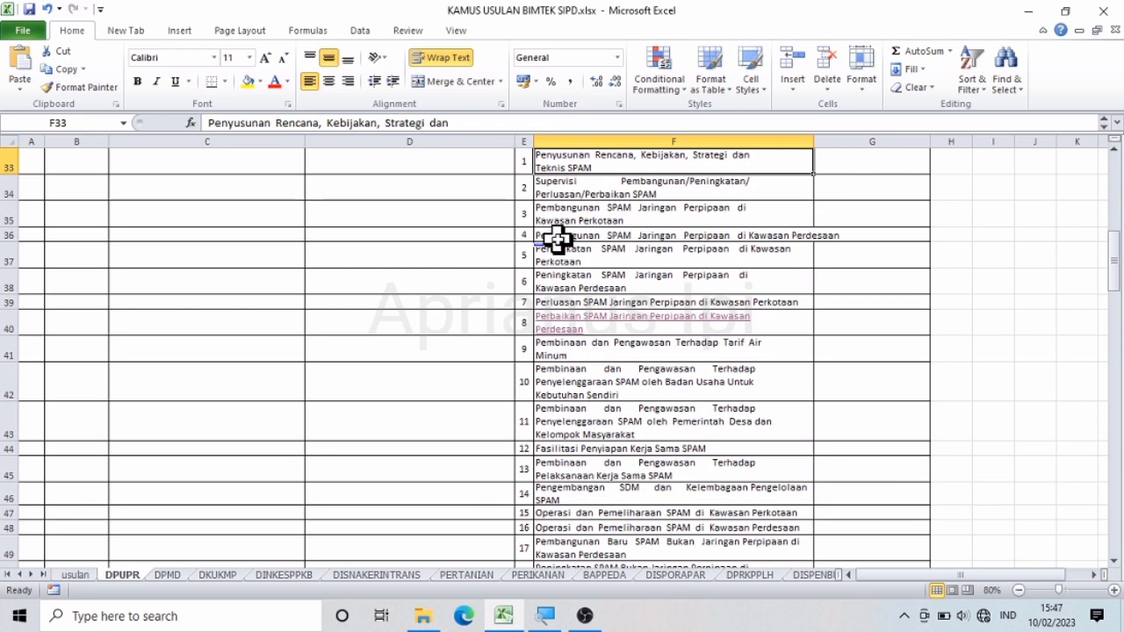
click(582, 234)
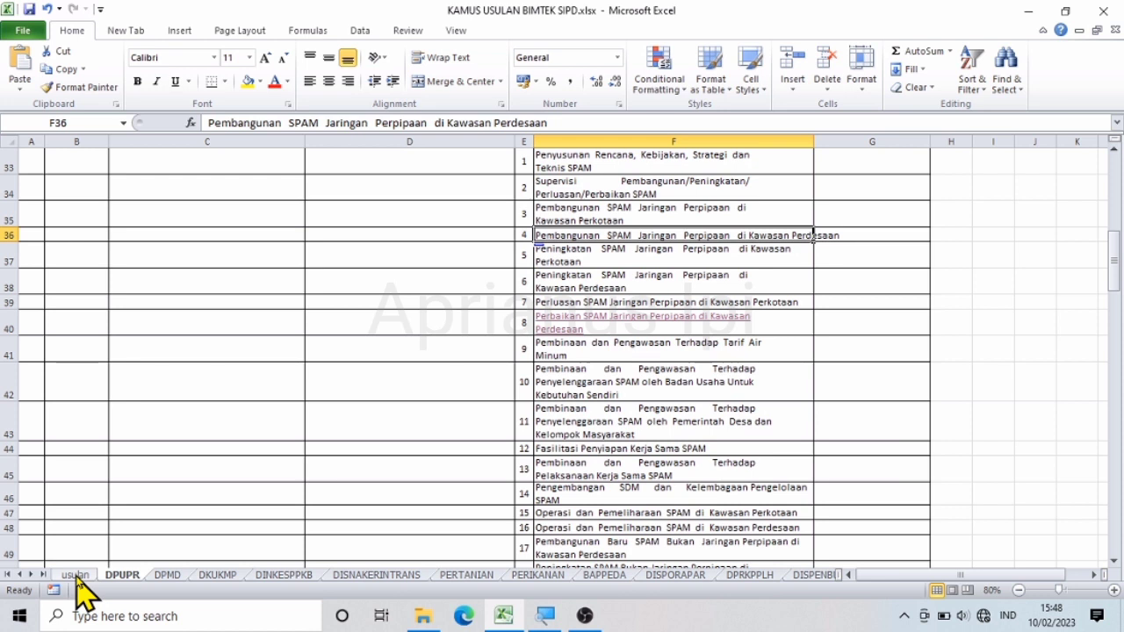
Step: Select D5 on the usulan sheet and check the cell address of its matching sub-activity on the DPUPR sheet, then return
click(76, 575)
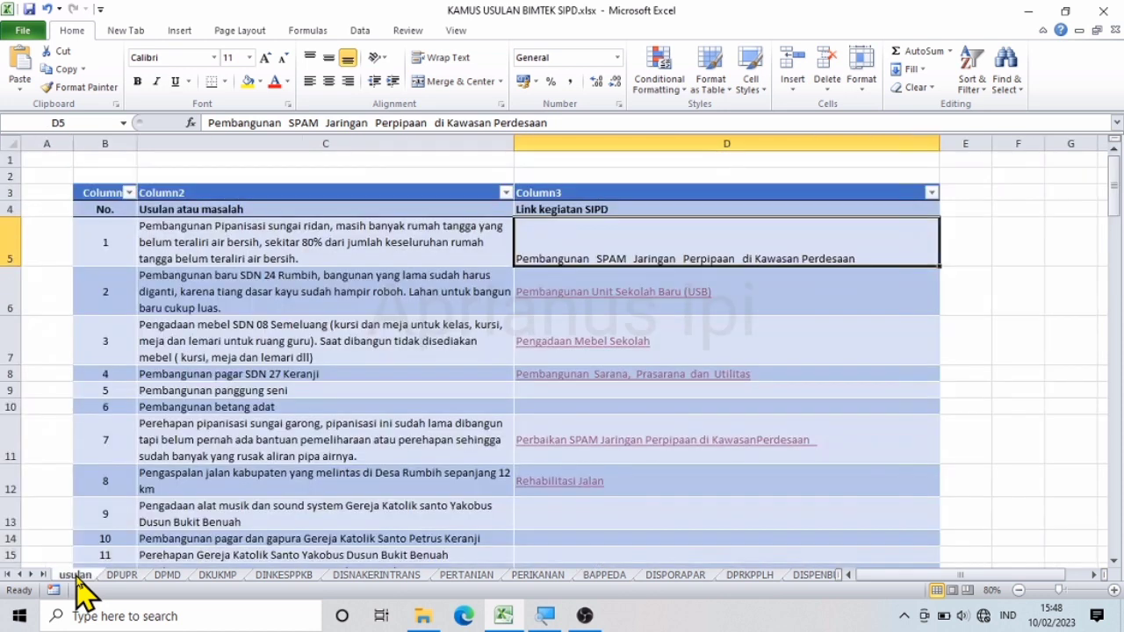
click(971, 359)
click(586, 252)
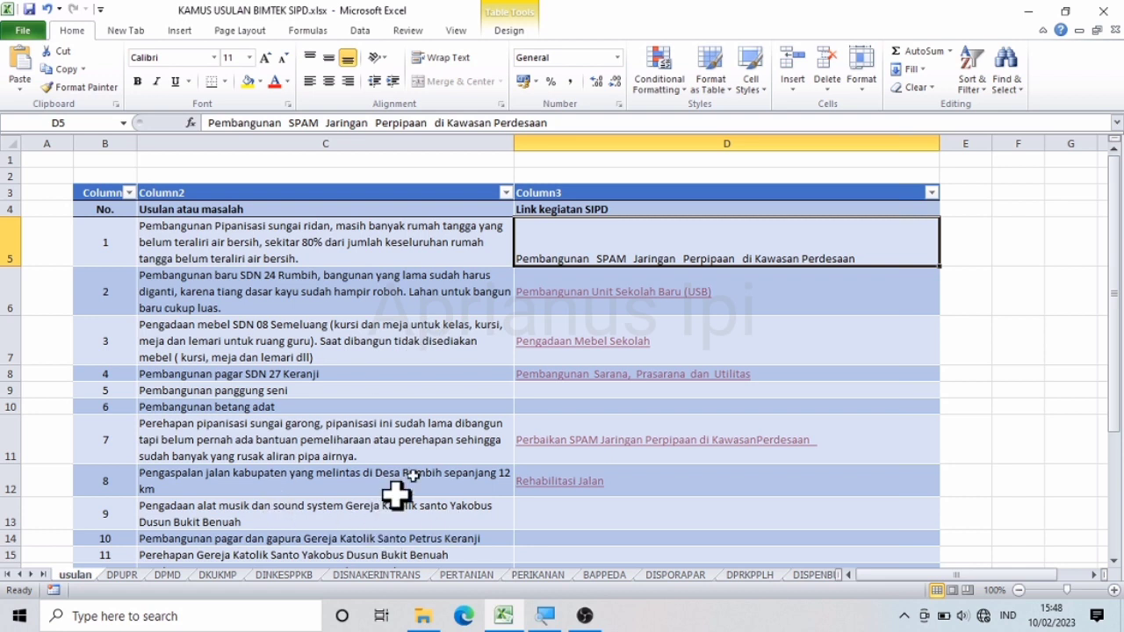
right_click(577, 246)
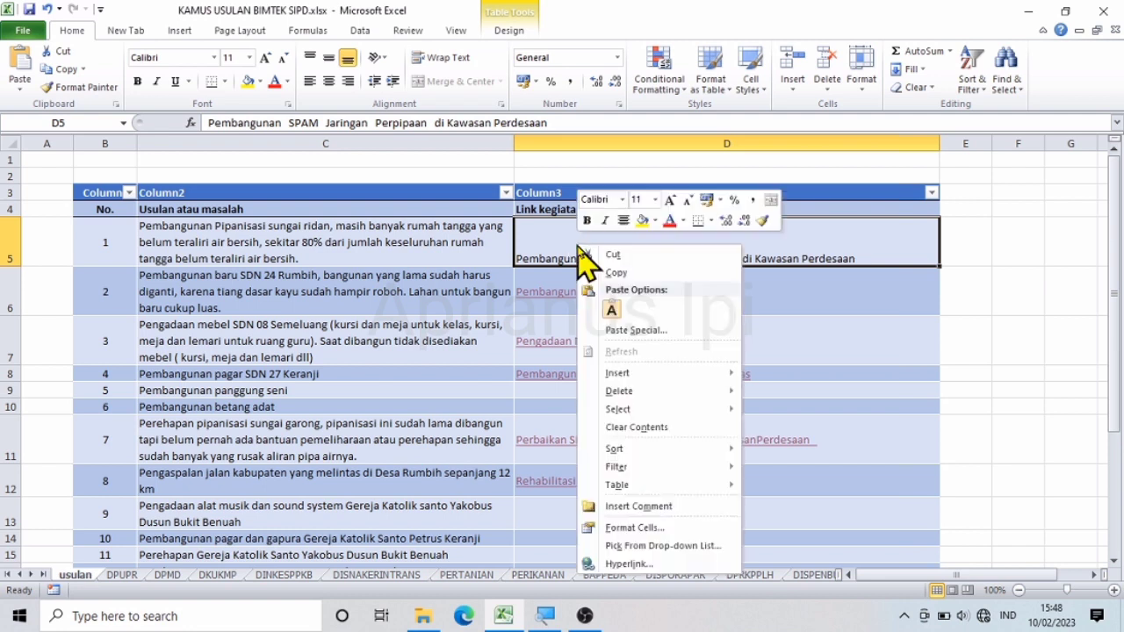
click(182, 35)
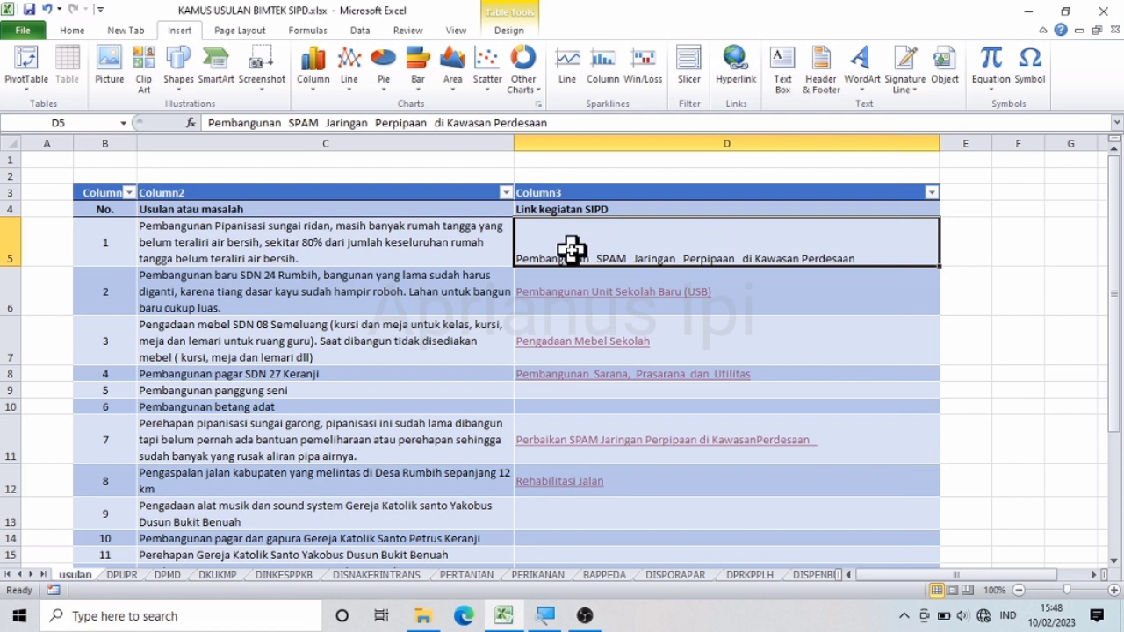
click(733, 83)
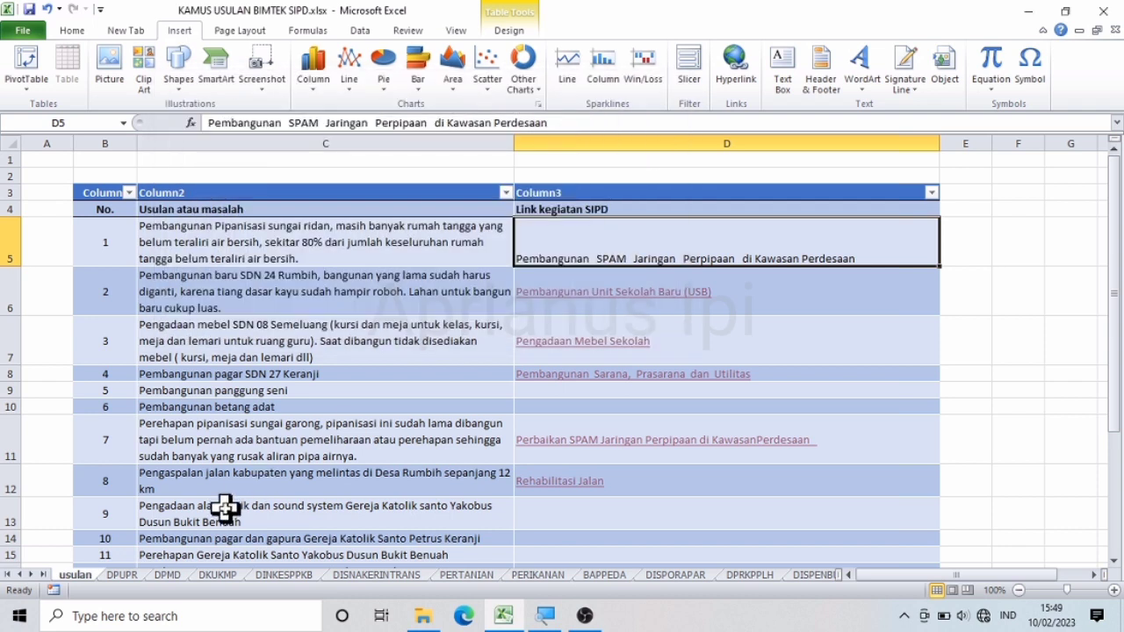
click(121, 576)
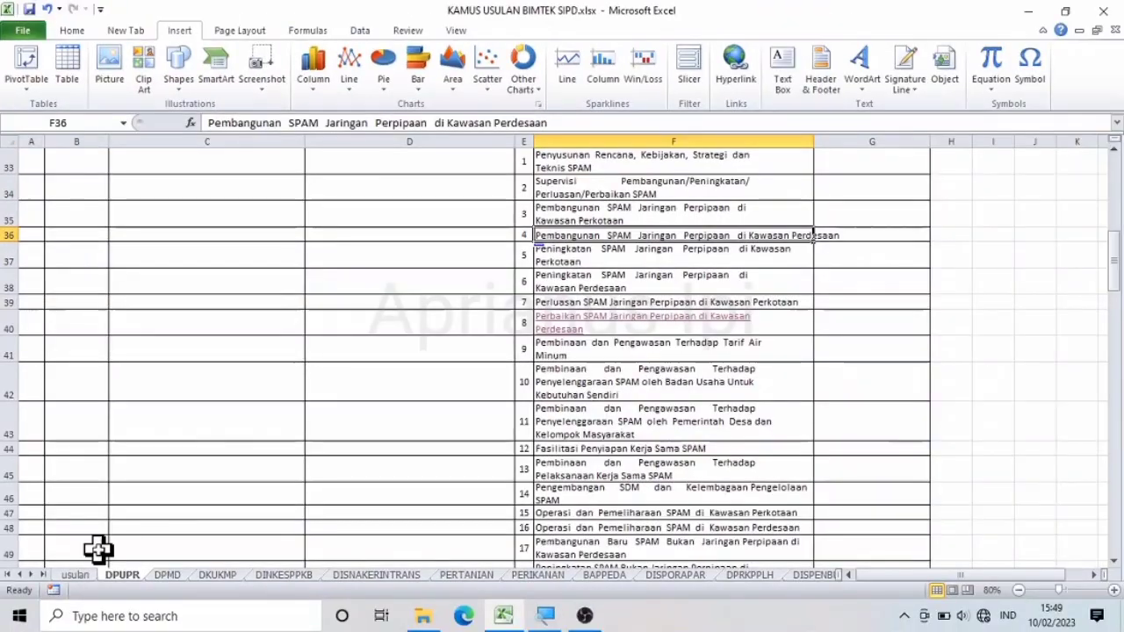
click(76, 575)
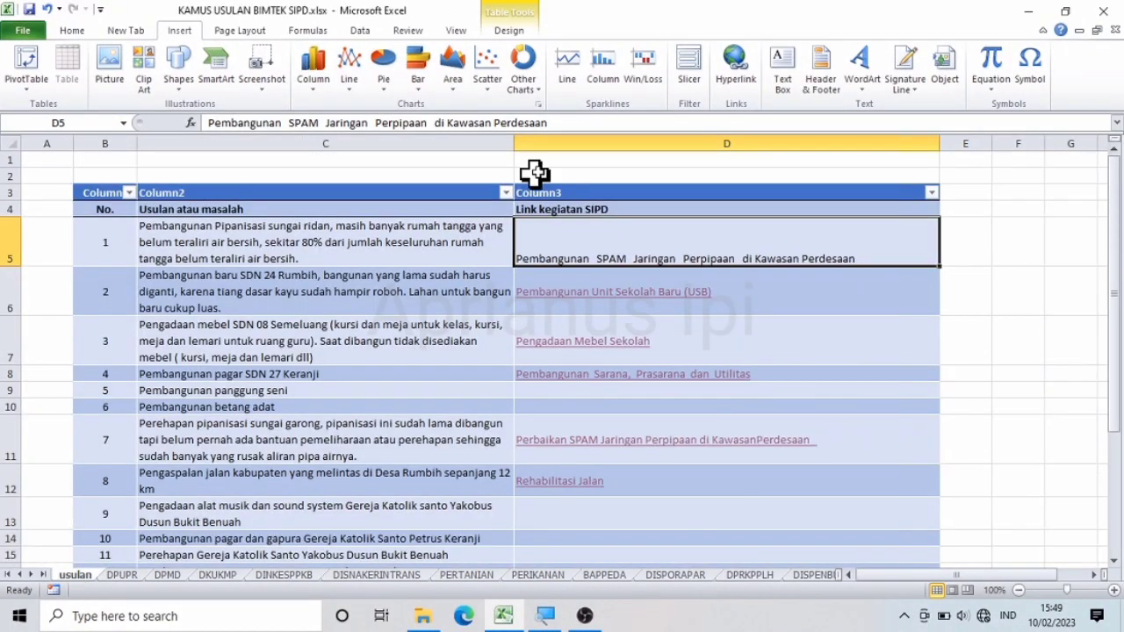
Step: Insert a hyperlink in D5 of the usulan sheet that points to cell F36 on the DPUPR sheet in this document
click(735, 79)
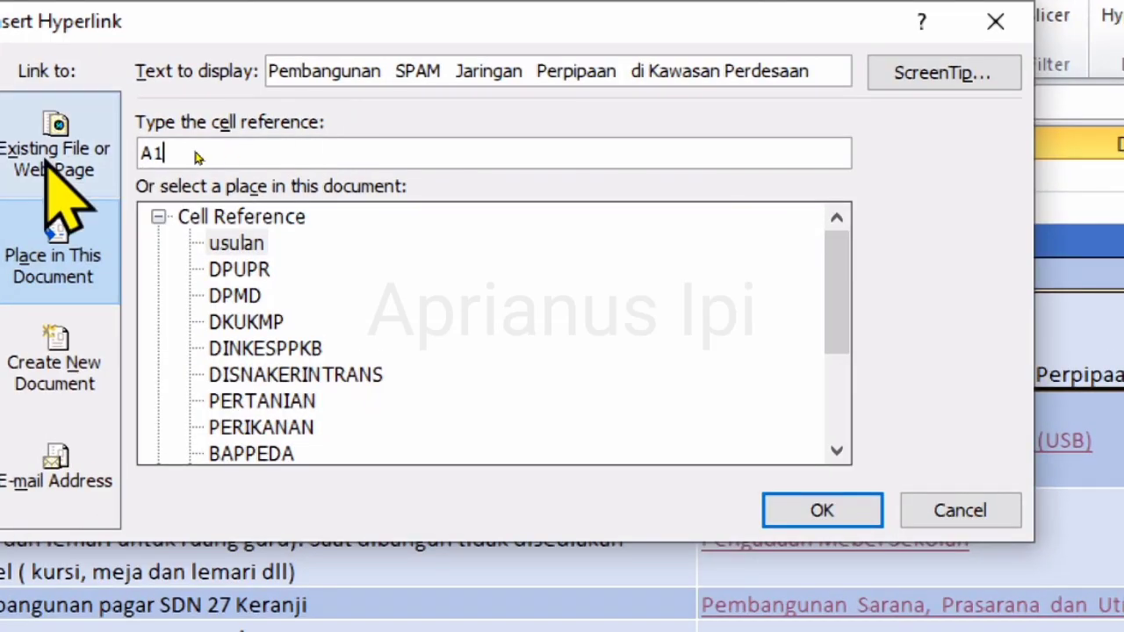
key(BackSpace)
key(BackSpace)
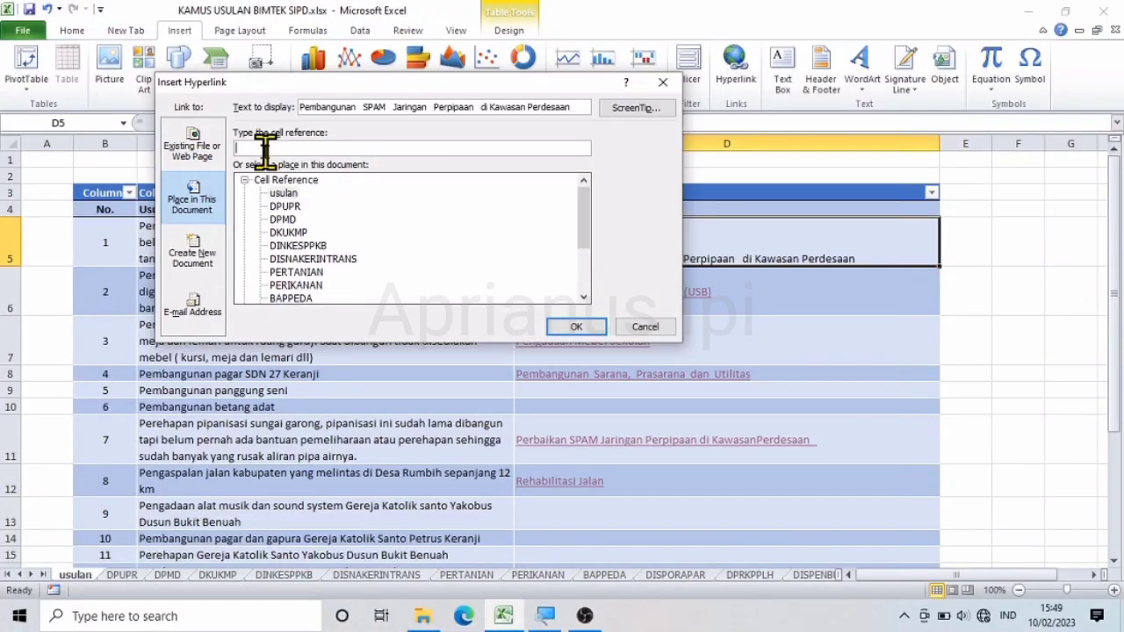
text(f36)
click(293, 209)
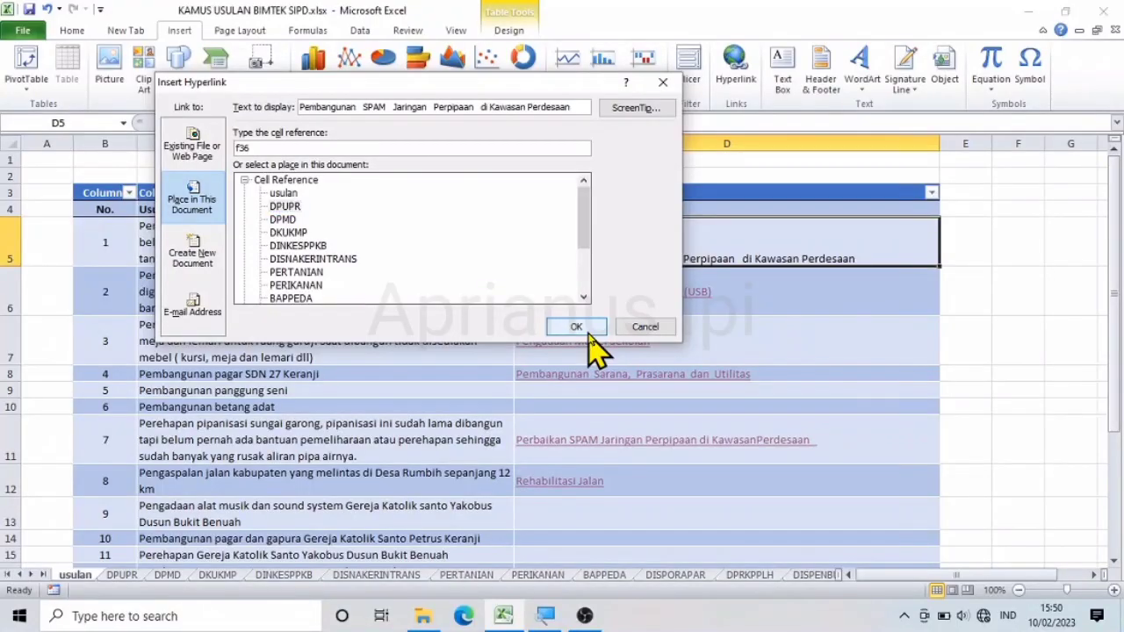
click(588, 332)
click(1021, 356)
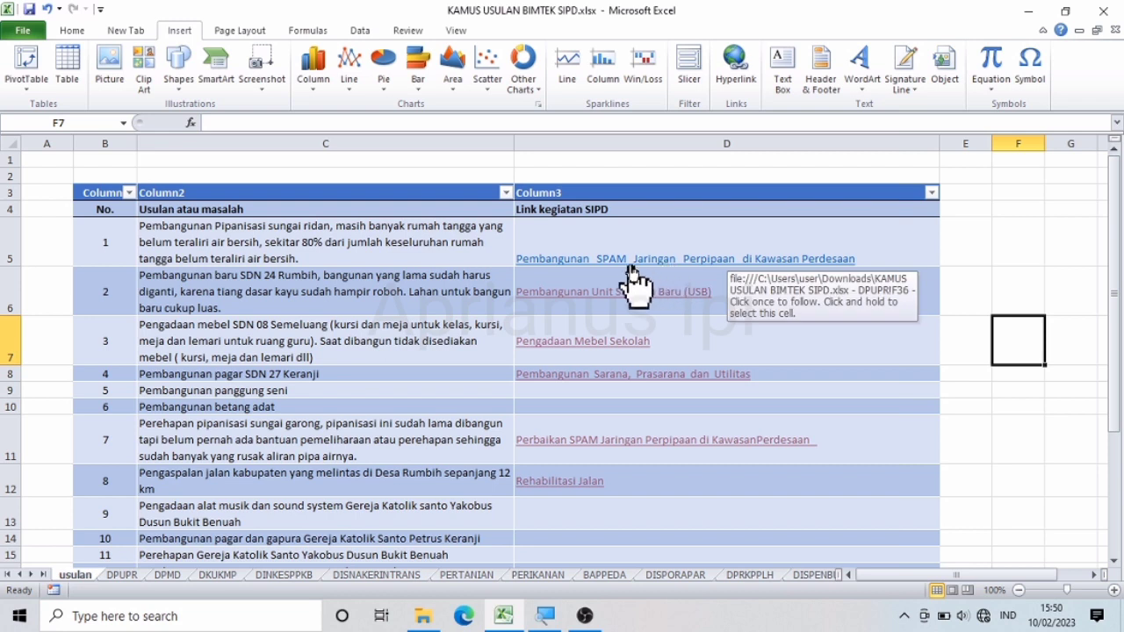
Step: Test D5's link to the DPUPR sheet, go back to the usulan sheet, and follow the link again
click(563, 262)
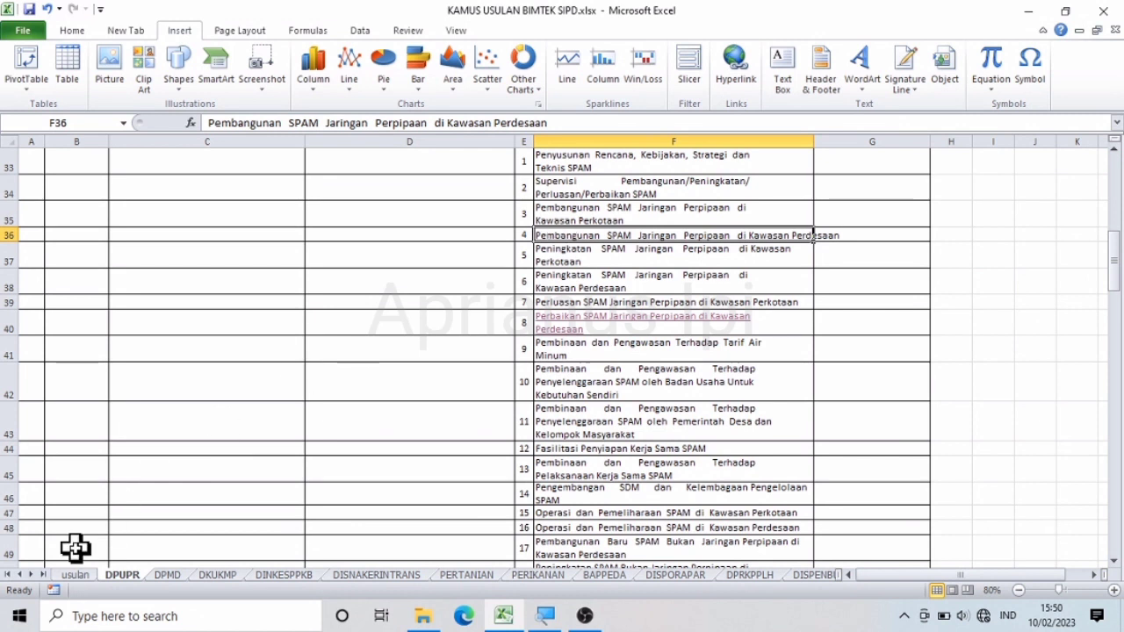
click(75, 575)
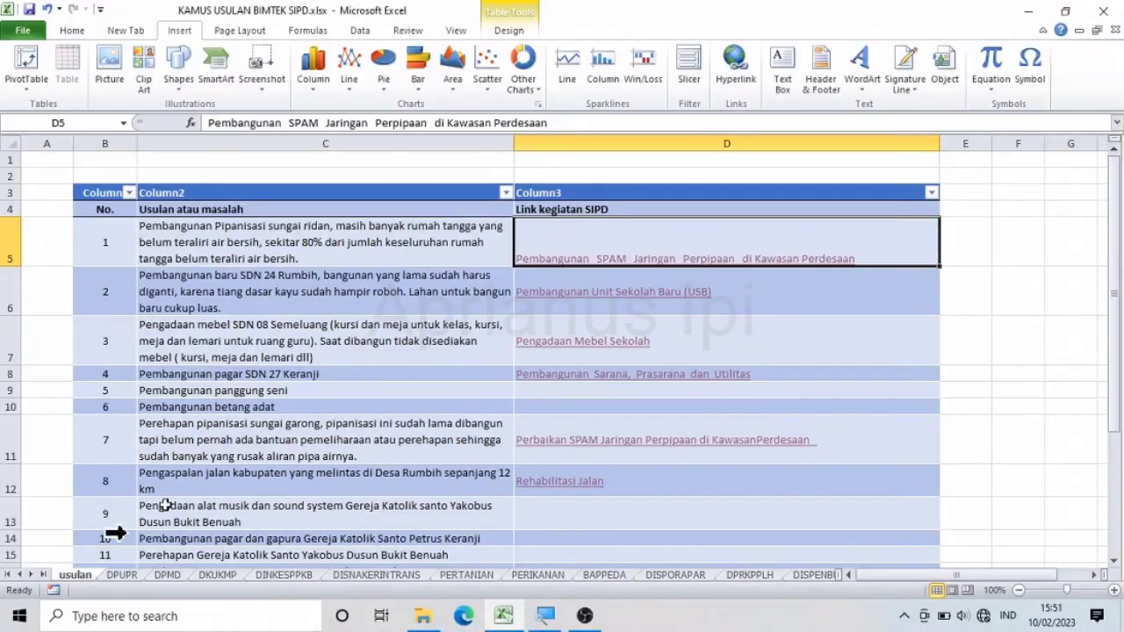
click(595, 260)
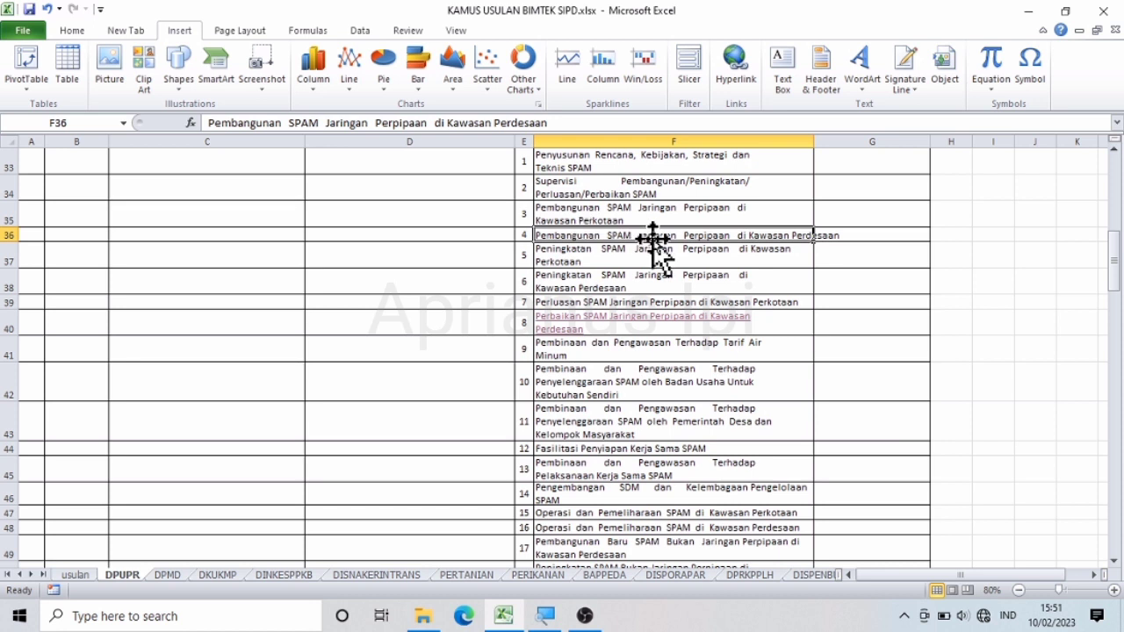
Step: Insert a return hyperlink in F36 of the DPUPR sheet that points to cell D5 on the usulan sheet
right_click(611, 236)
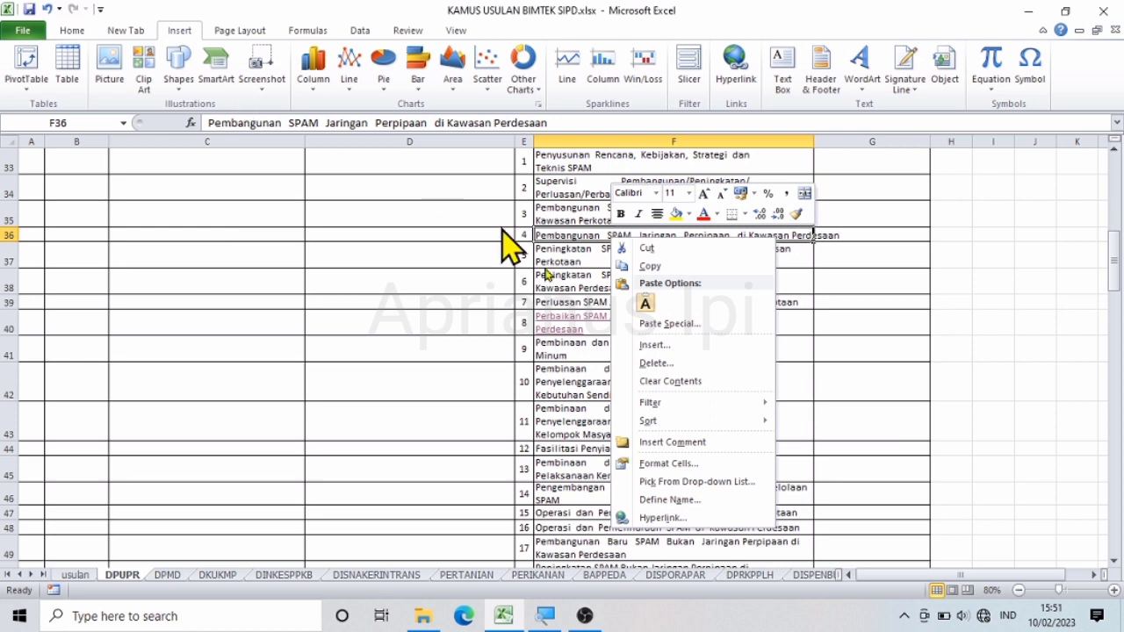
click(698, 520)
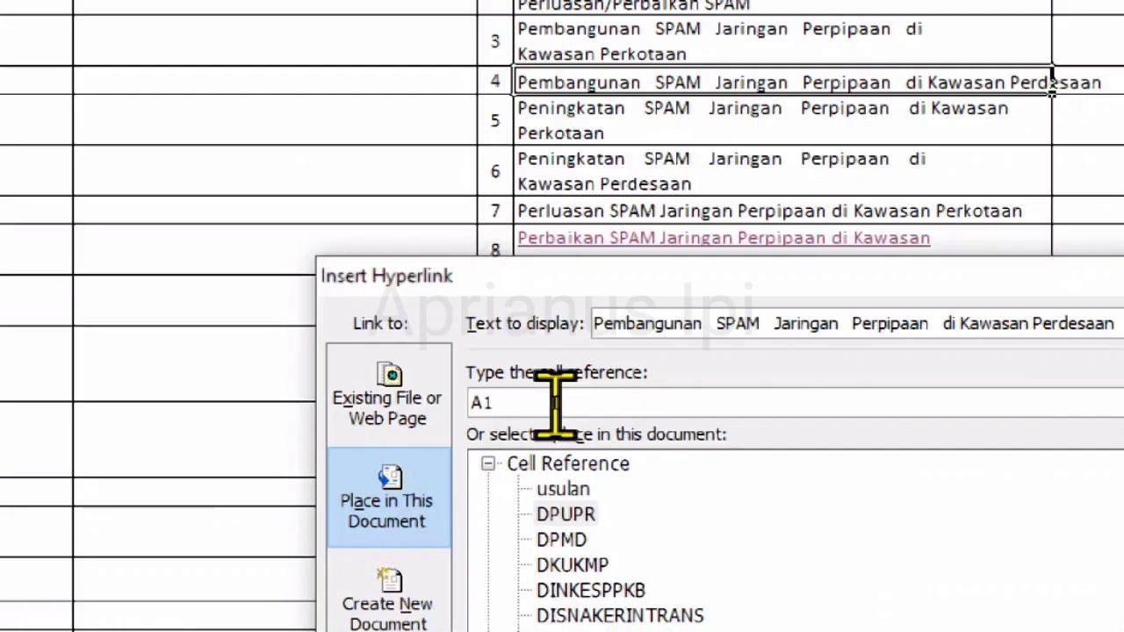
click(555, 402)
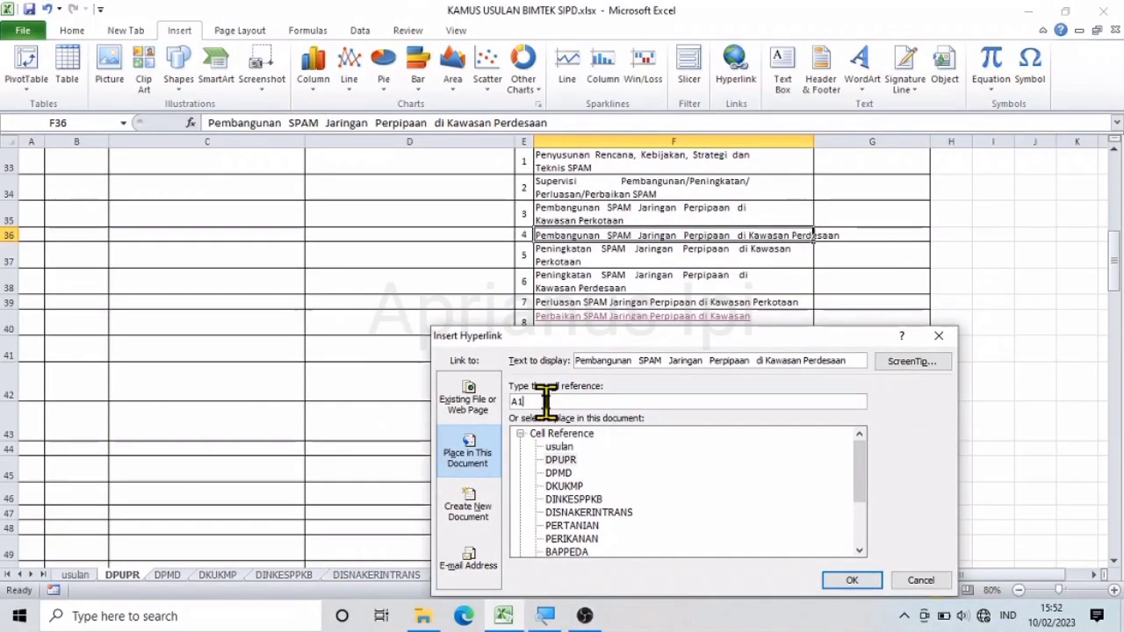
key(BackSpace)
key(BackSpace)
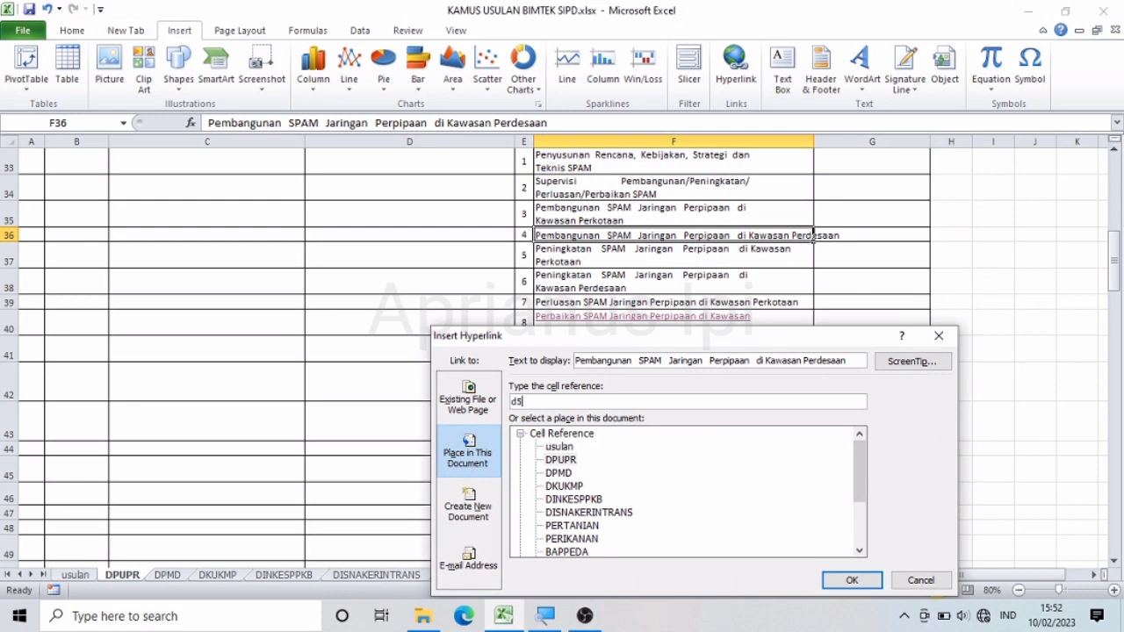
text(d5)
click(560, 447)
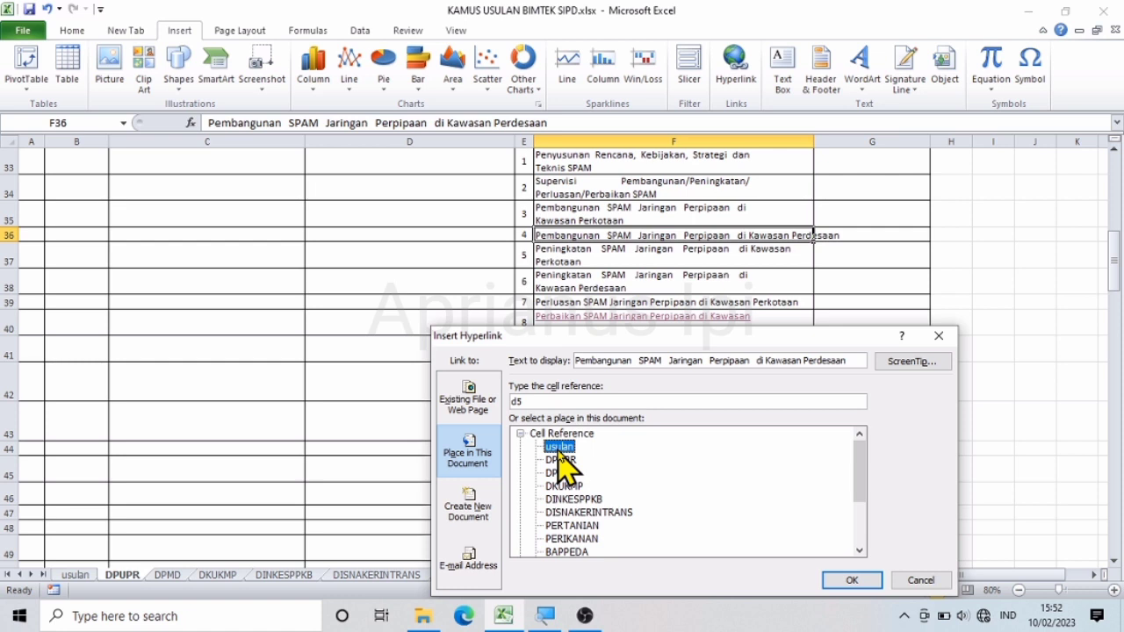
click(849, 582)
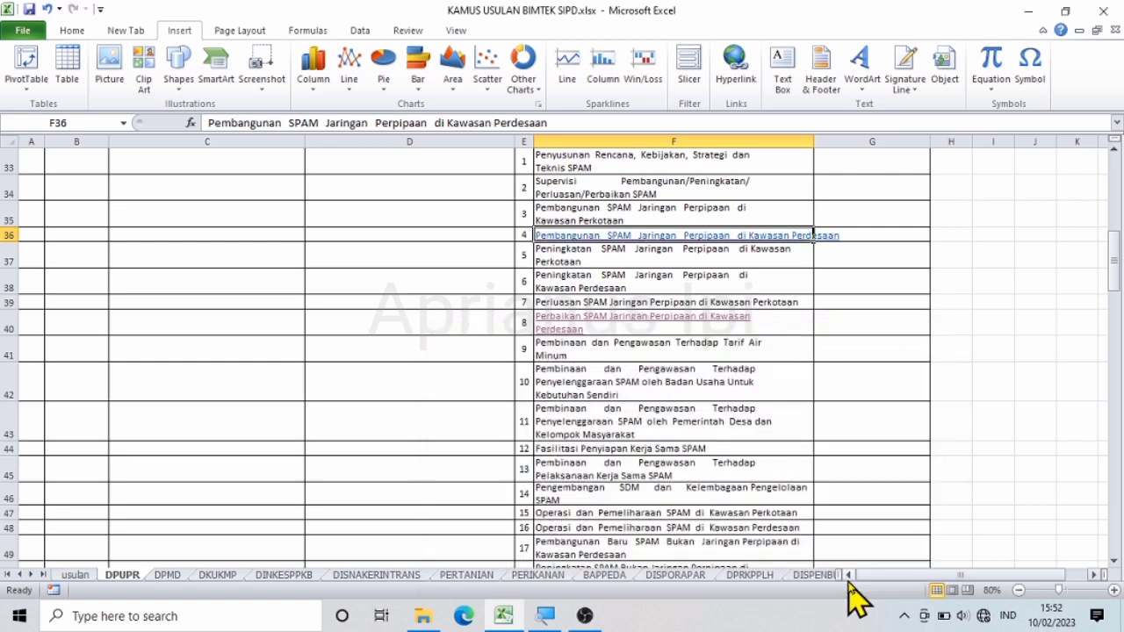
Step: Test the two-way link between F36 on the DPUPR sheet and D5 on the usulan sheet, ending on the usulan sheet
click(953, 288)
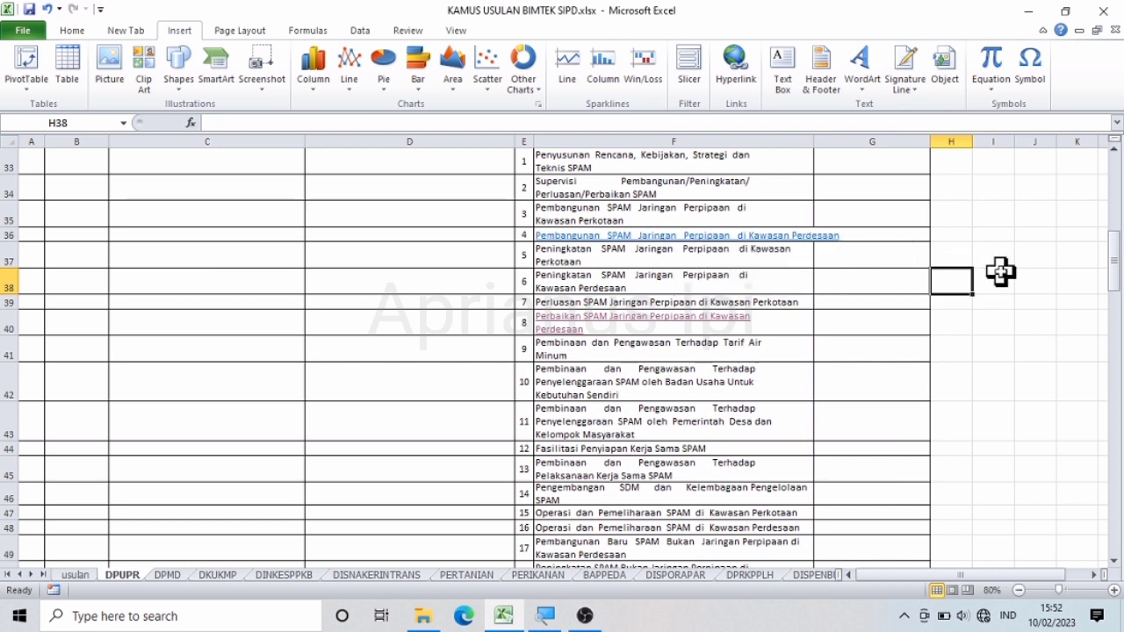
click(569, 239)
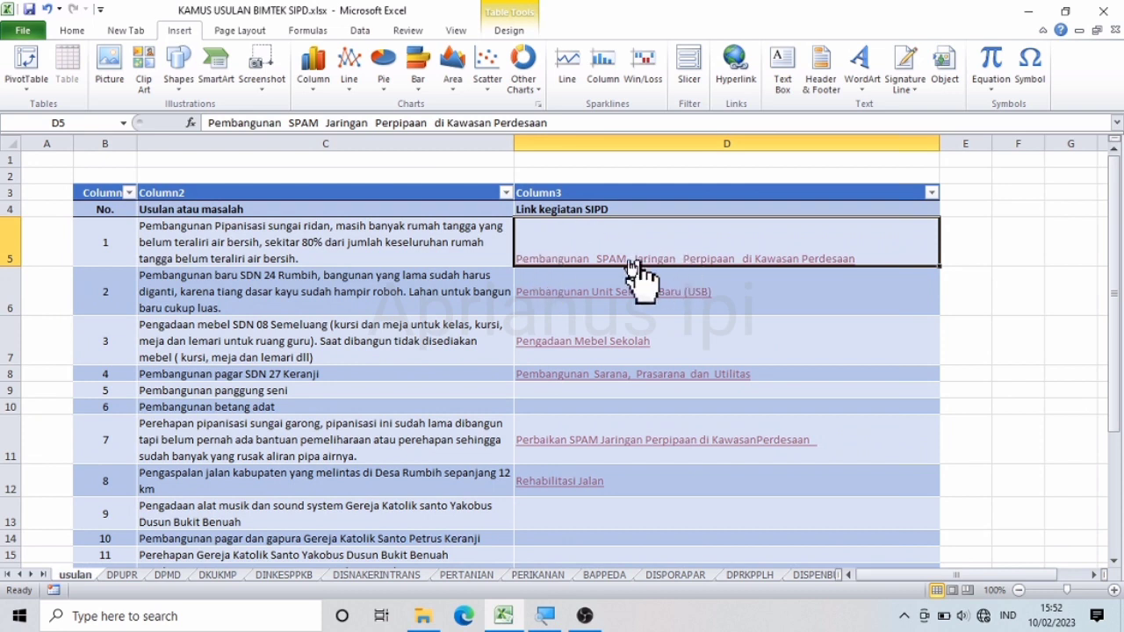
click(581, 265)
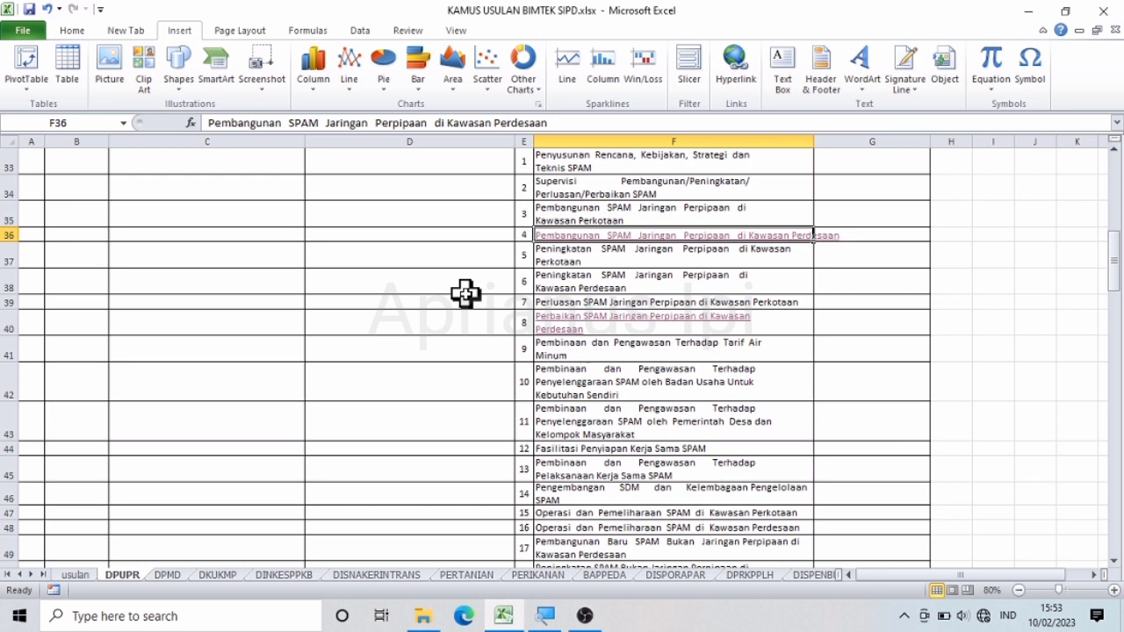
click(606, 237)
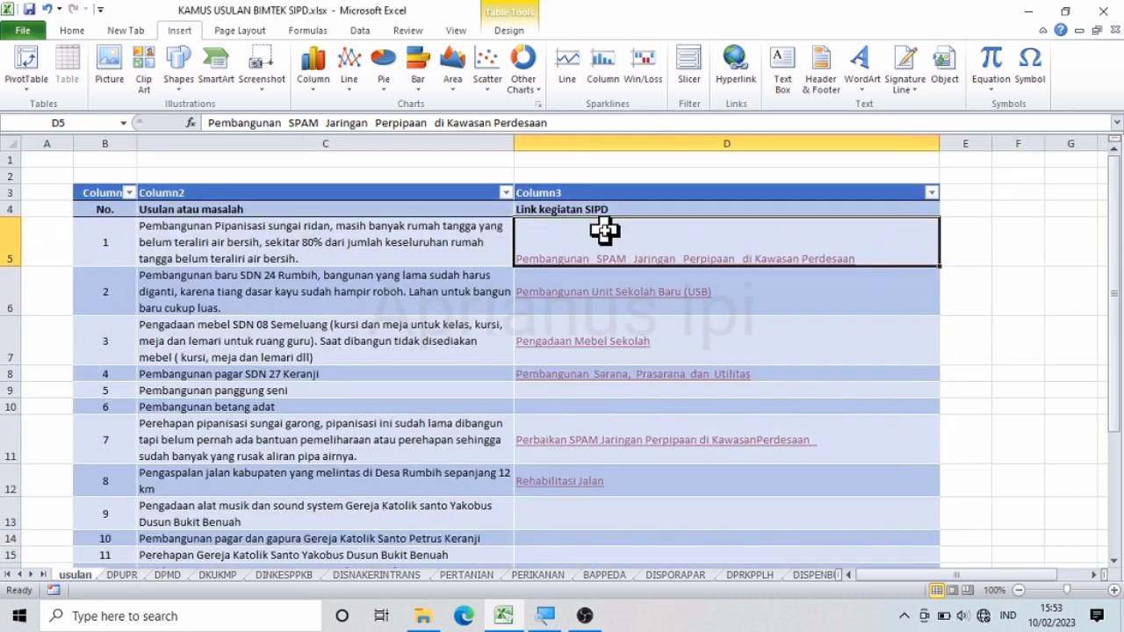
click(1019, 305)
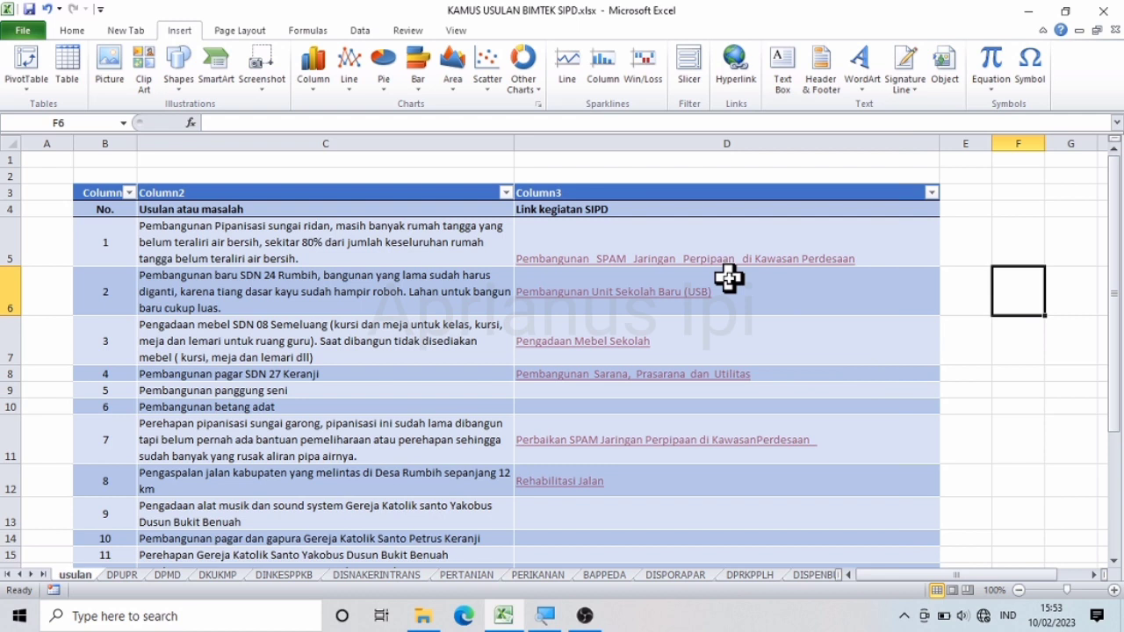
click(968, 420)
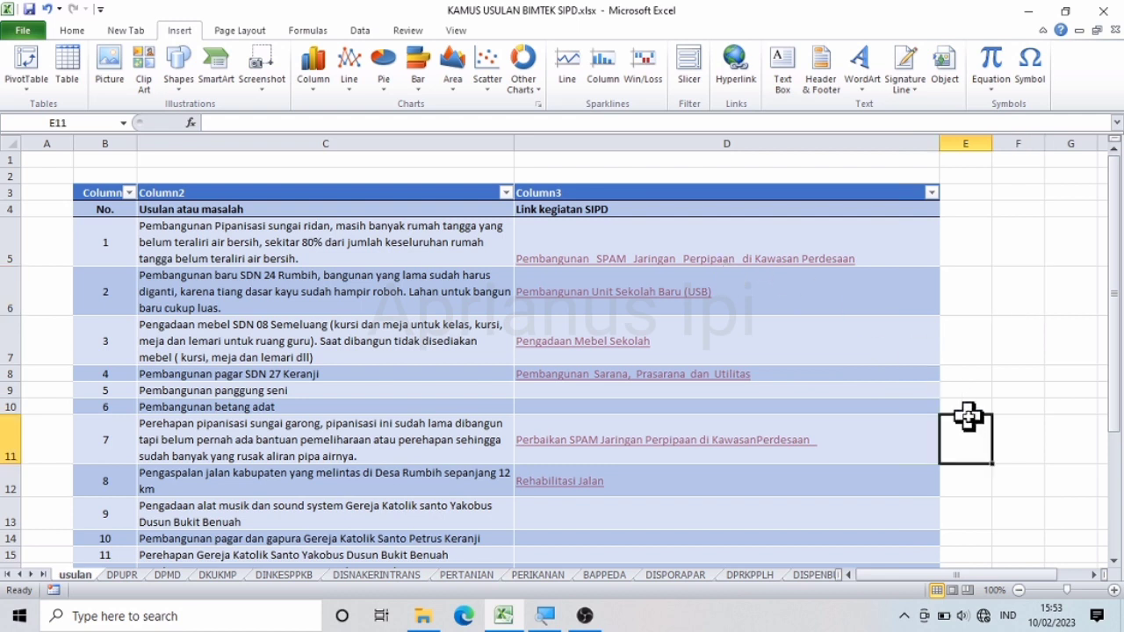
Step: Follow D5's link to the DPUPR sheet and look down through its list of sub-activities
click(655, 259)
click(651, 261)
key(Down)
key(Down)
key(Down)
key(Down)
key(Down)
key(Down)
key(Down)
key(Down)
key(Down)
key(Down)
key(Down)
key(Down)
key(Down)
key(Down)
key(Down)
key(Down)
key(Down)
key(Down)
key(Down)
key(Down)
key(Down)
key(Down)
key(Down)
key(Down)
key(Down)
key(Down)
key(Down)
key(Down)
key(Down)
key(Down)
key(Down)
key(Down)
key(Down)
key(Down)
key(Down)
key(Down)
key(Down)
key(Down)
key(Down)
key(Down)
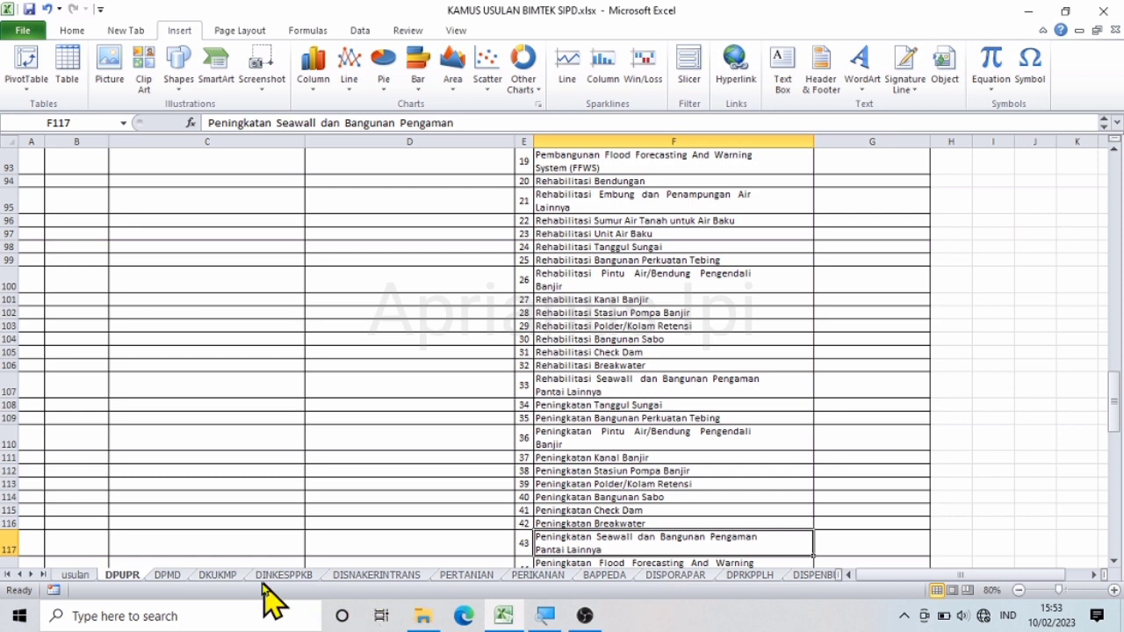
Step: Look through the DKUKMP, DINKESPPKB, DISNAKERINTRANS and PERTANIAN sheets, then follow the F24 link on PERTANIAN back to usulan
click(217, 576)
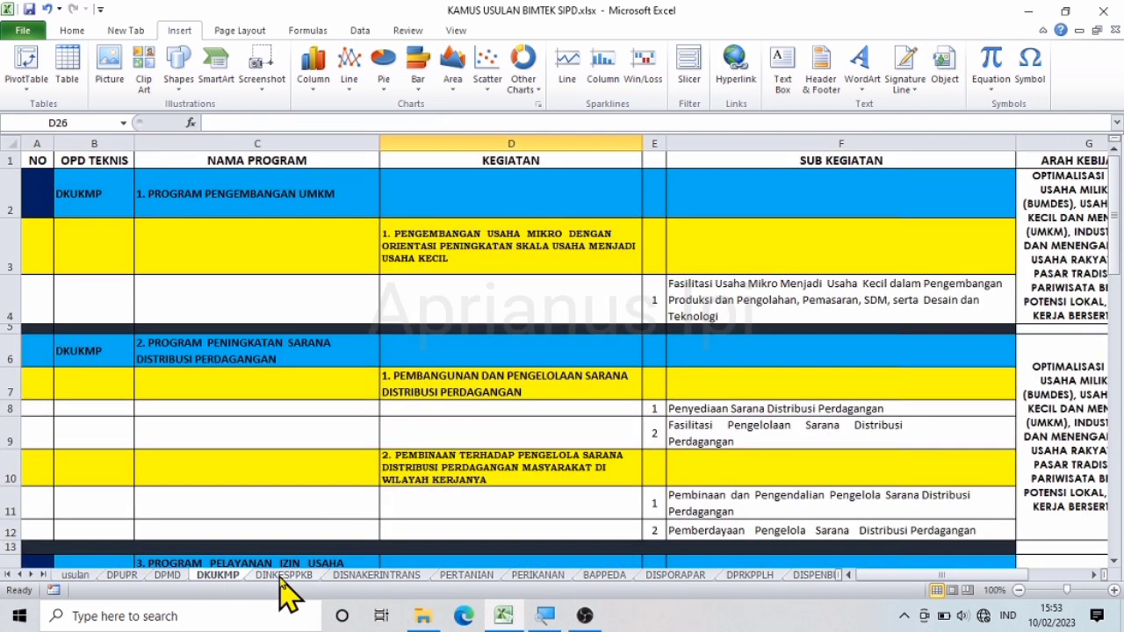
click(281, 576)
click(380, 576)
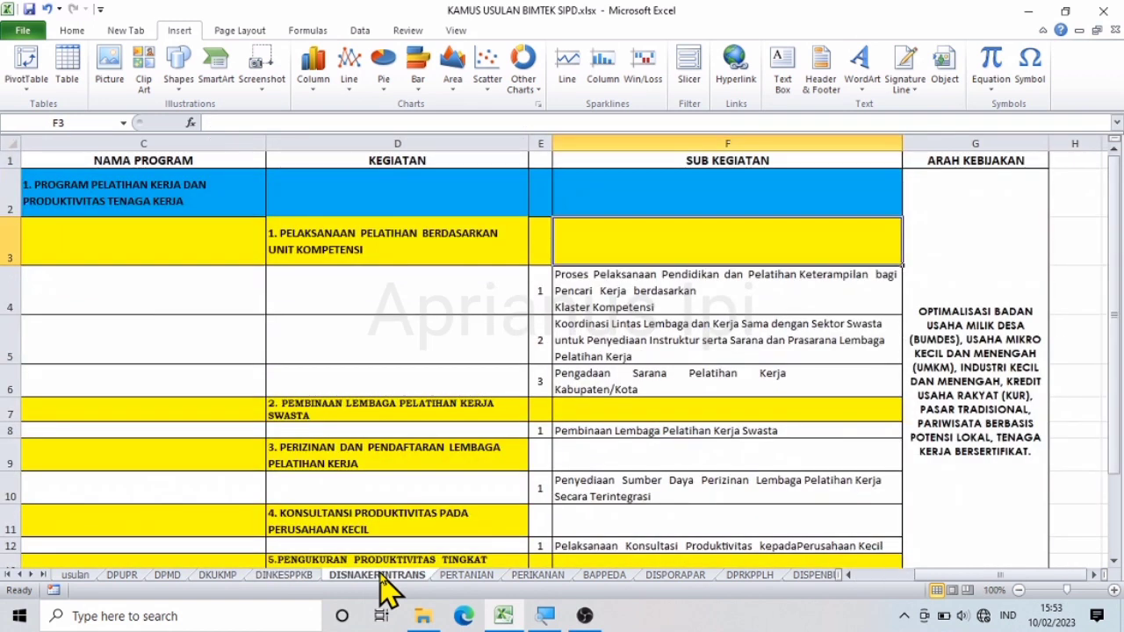
click(479, 577)
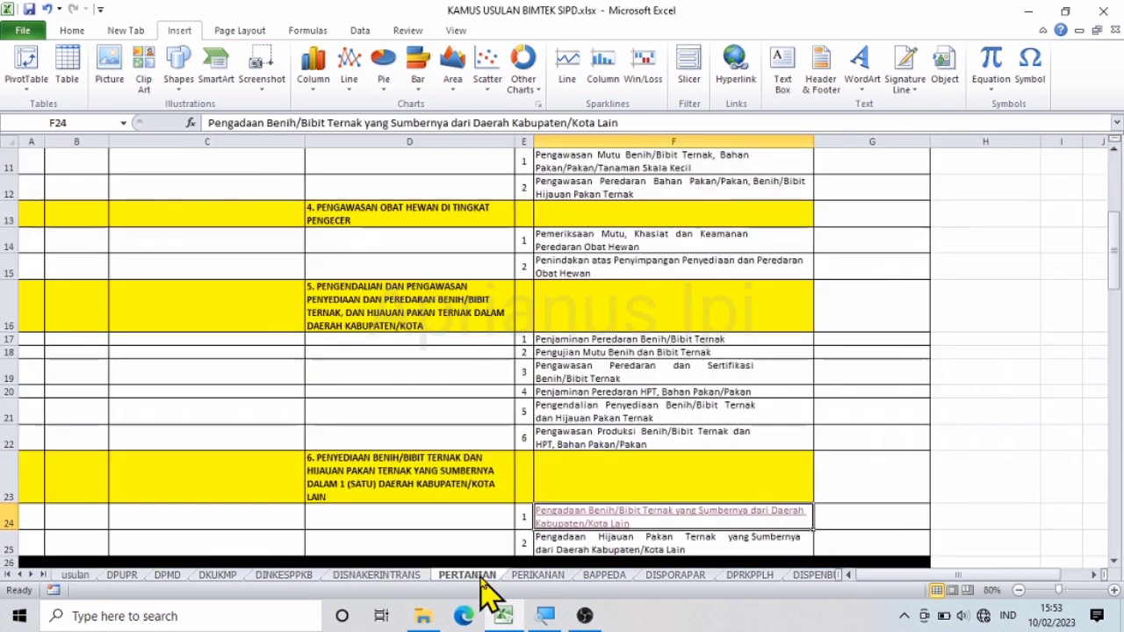
click(580, 520)
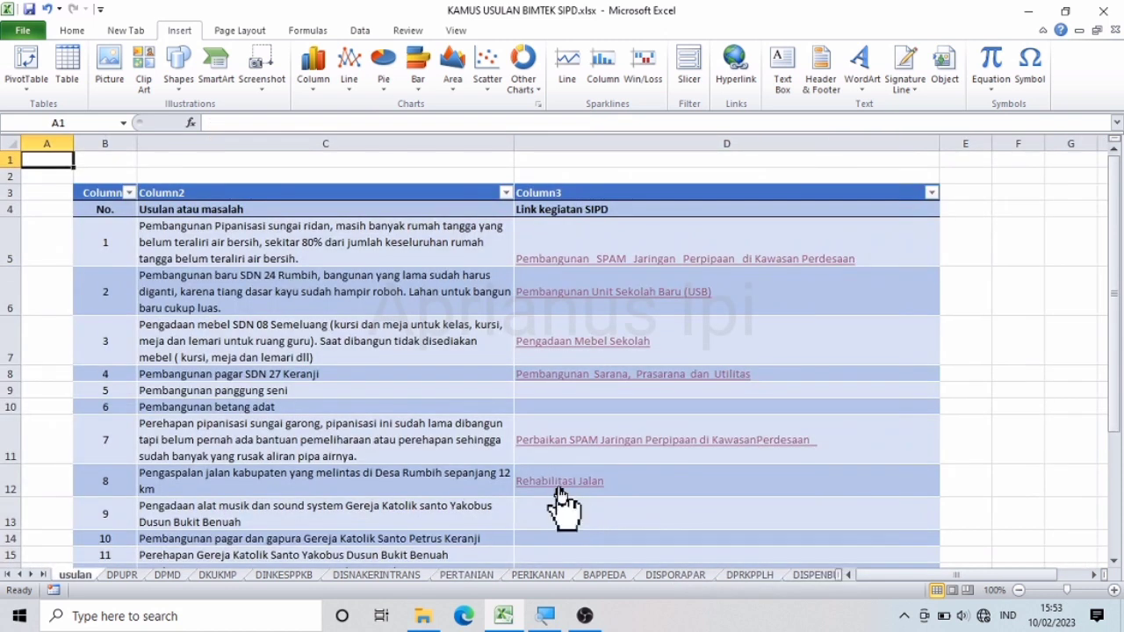
Step: Test the Rehabilitasi Jalan and Perbaikan SPAM links to the DPUPR sheet, following each return link back to usulan
click(565, 483)
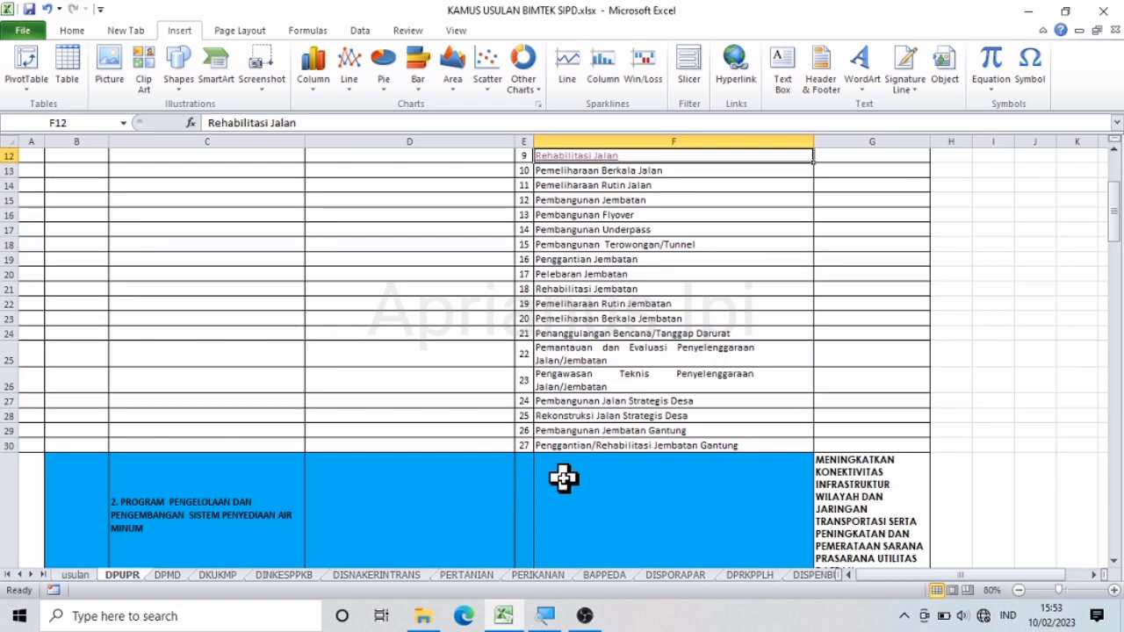
click(593, 162)
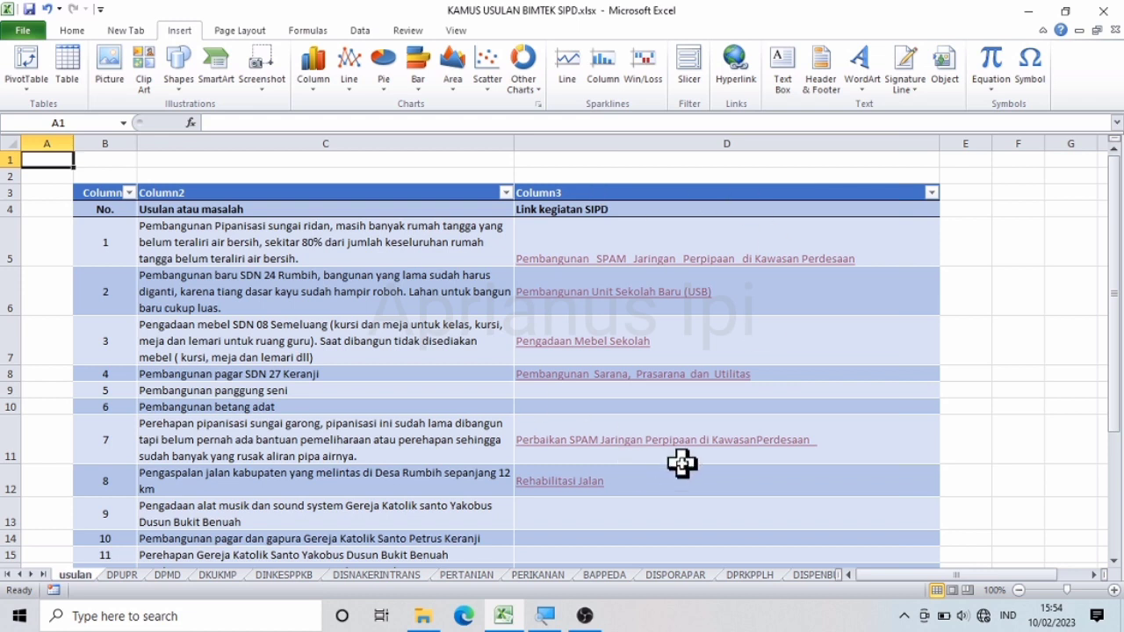
click(575, 440)
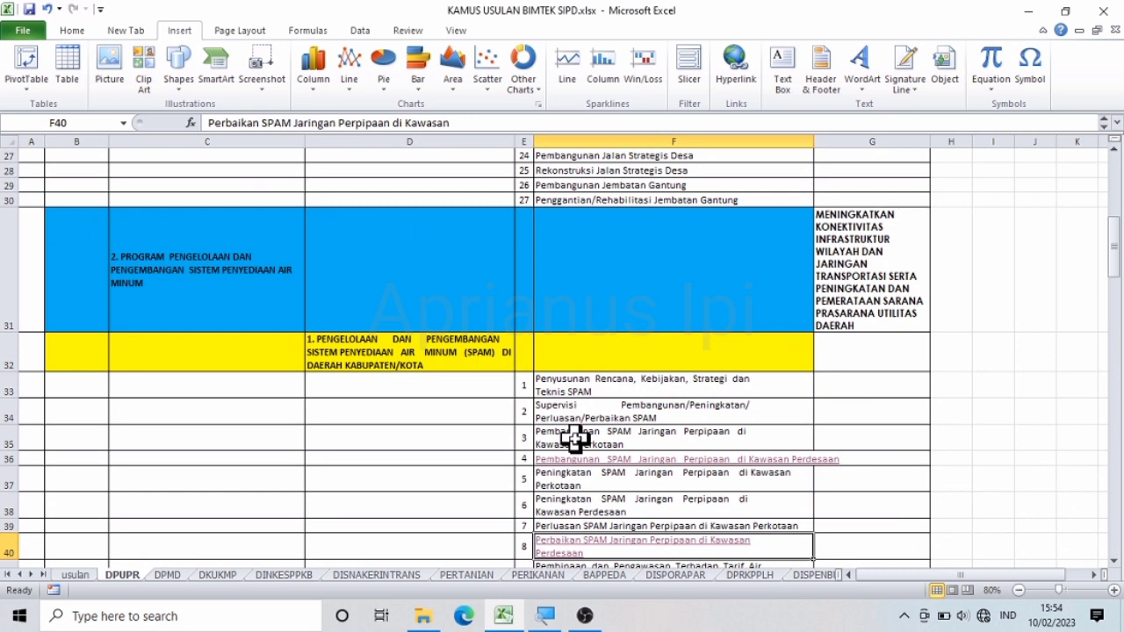
click(604, 543)
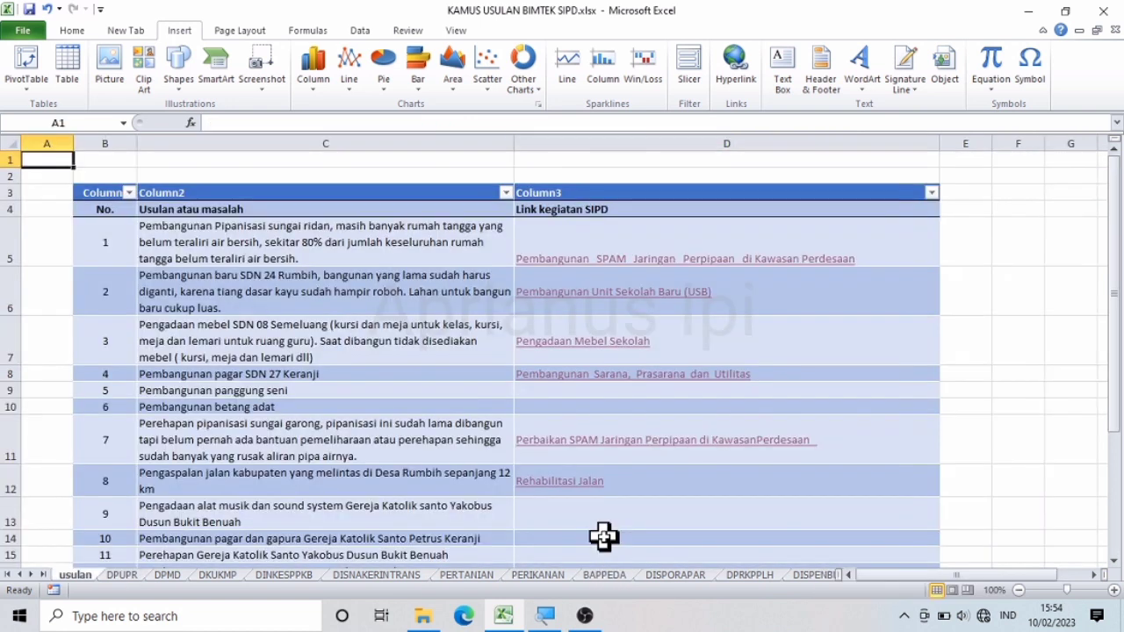
Step: Test the Pembangunan Sarana, Prasarana dan Utilitas link to DISPENBUD and return to usulan through the Pembangunan Unit Sekolah Baru (USB) link
click(610, 378)
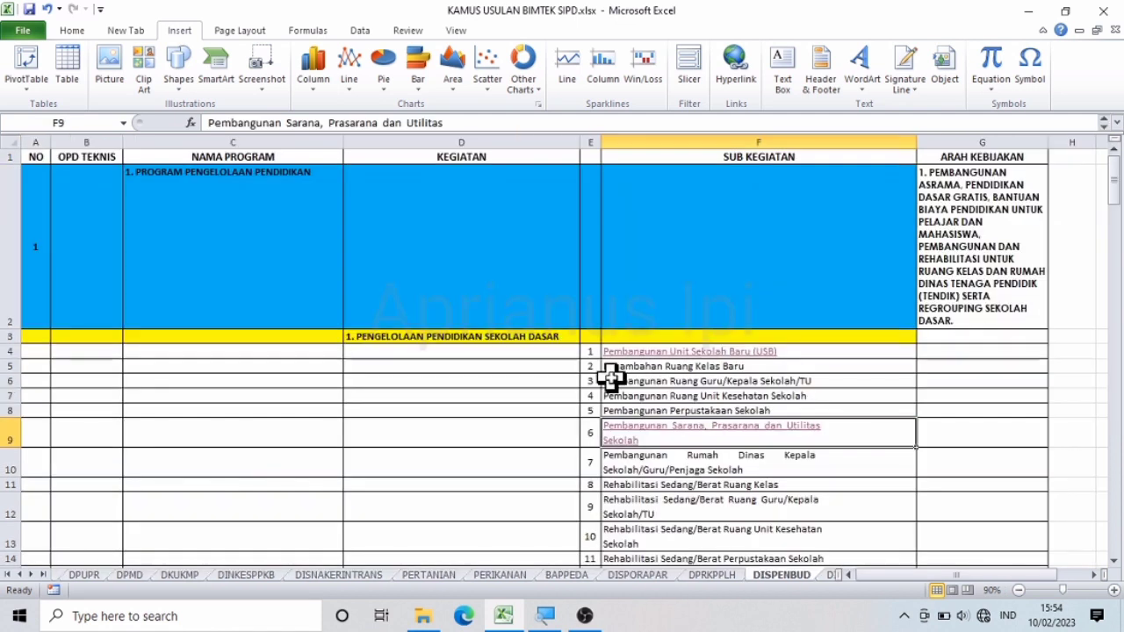
click(719, 356)
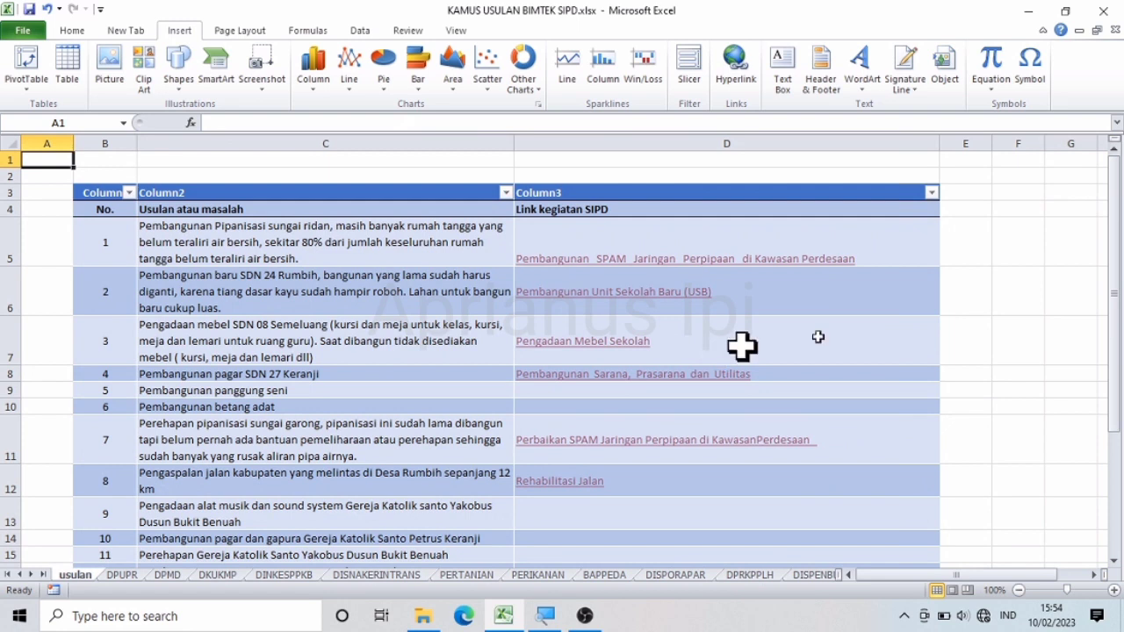
click(1039, 358)
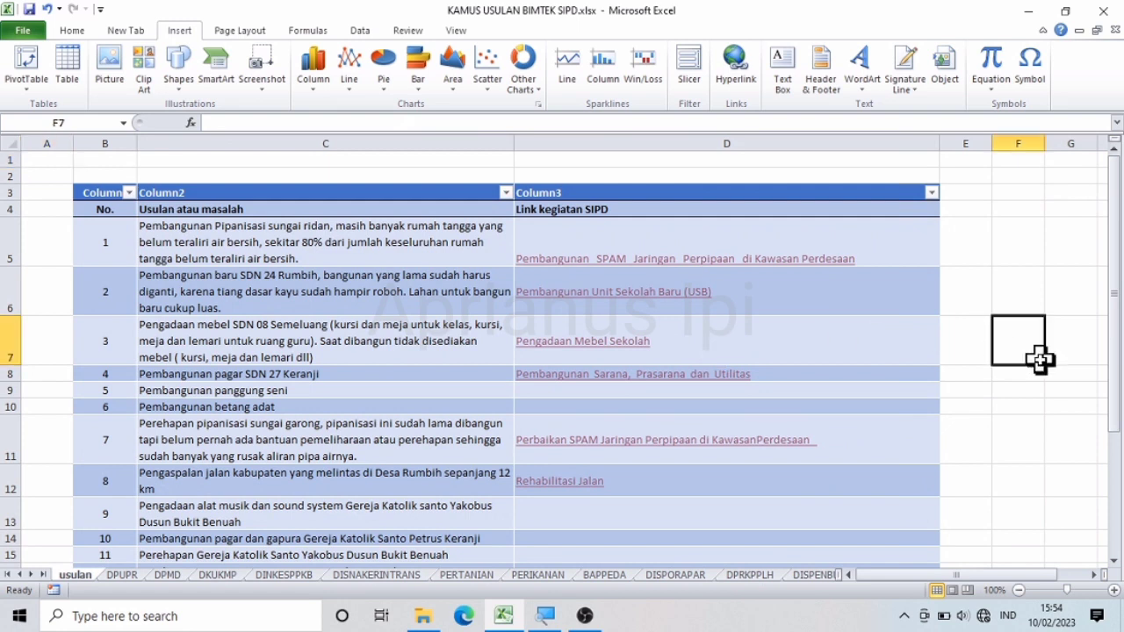